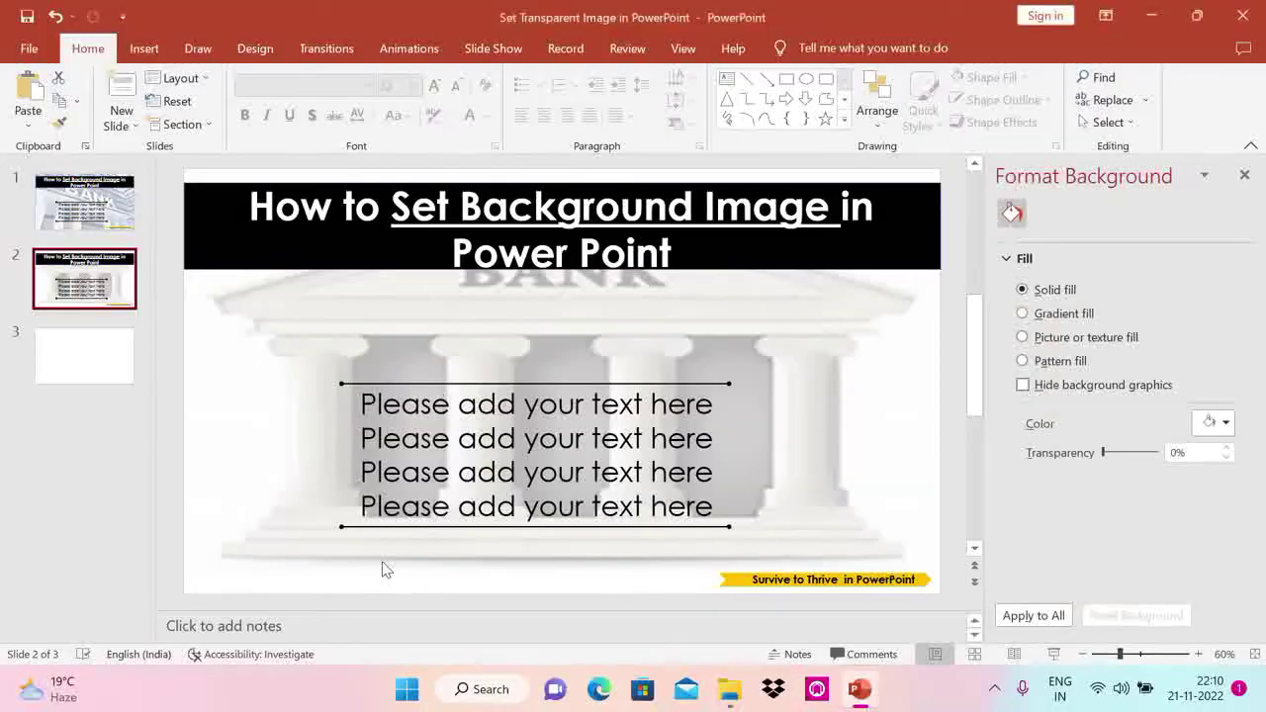
On blank slide 3, pick the Bank Image2 picture from this device
left_click(93, 360)
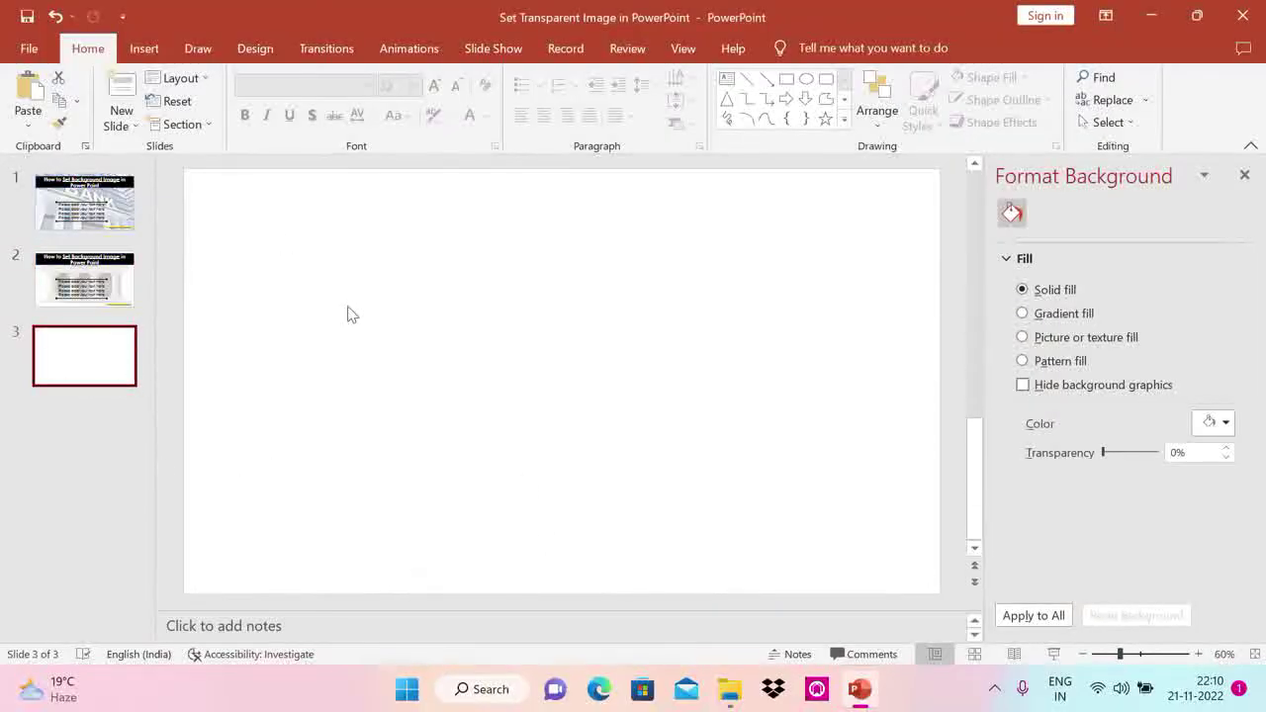
left_click(144, 47)
left_click(144, 99)
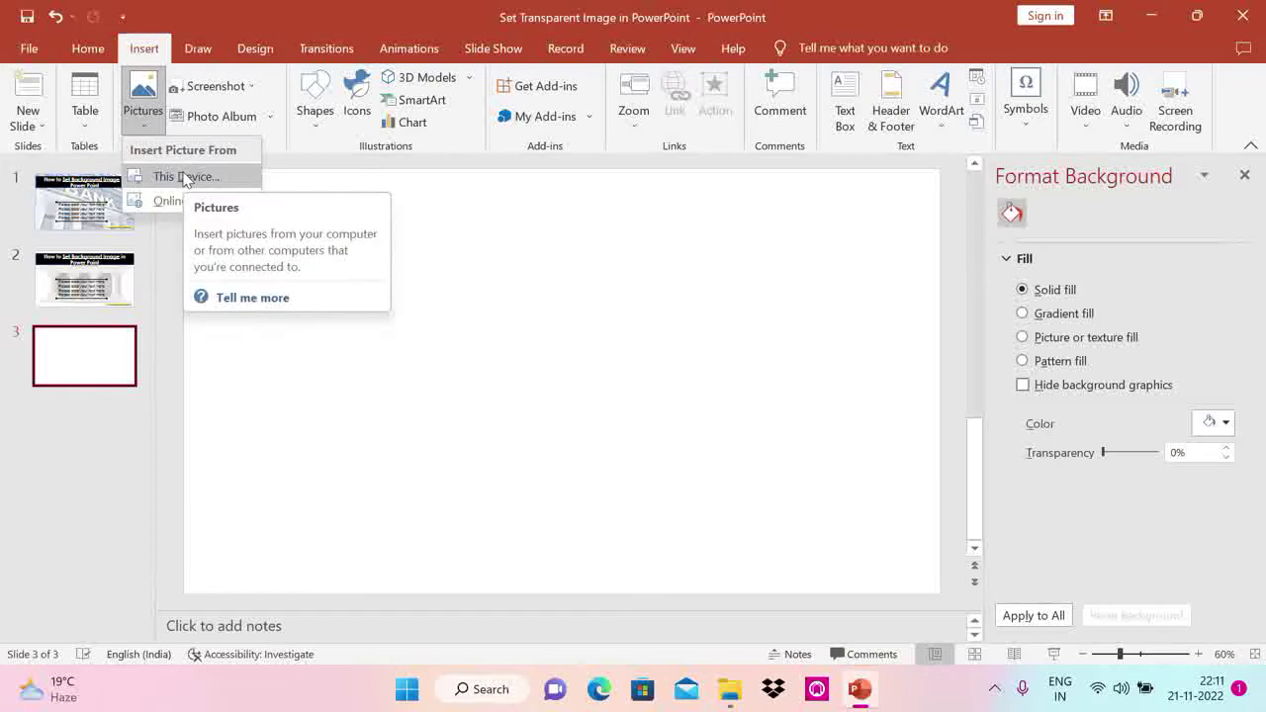
left_click(185, 177)
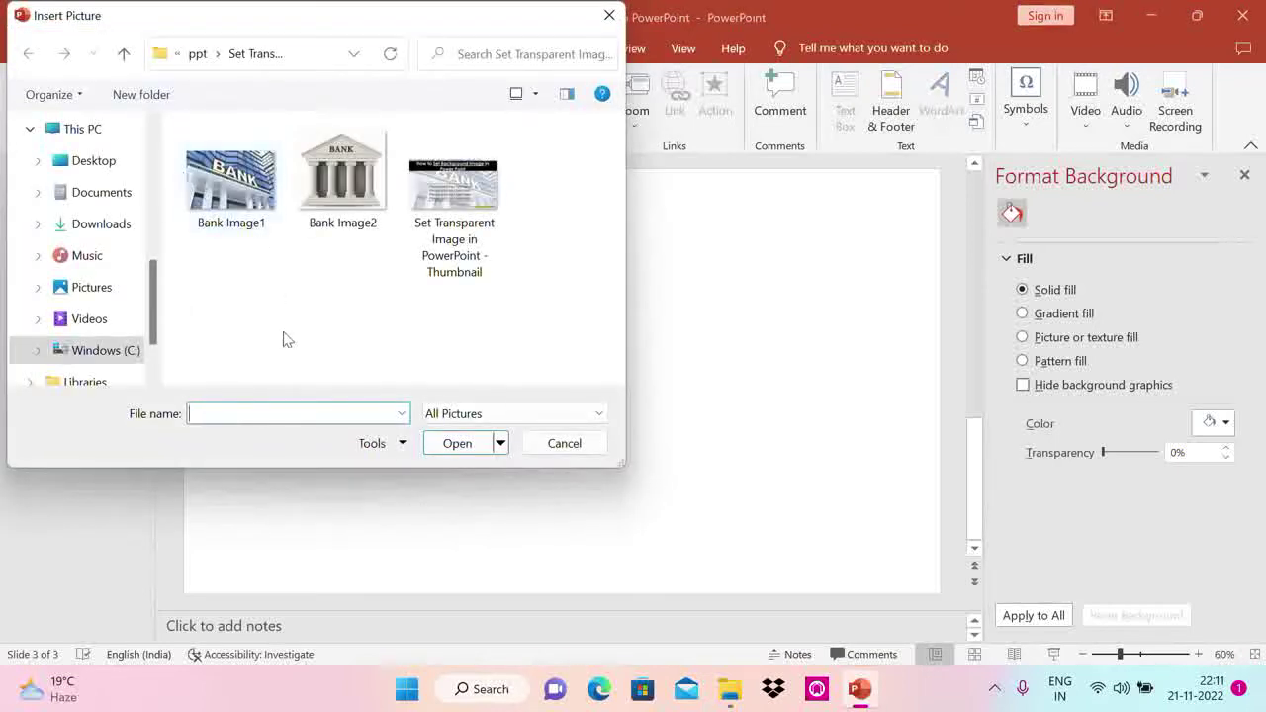
left_click(344, 177)
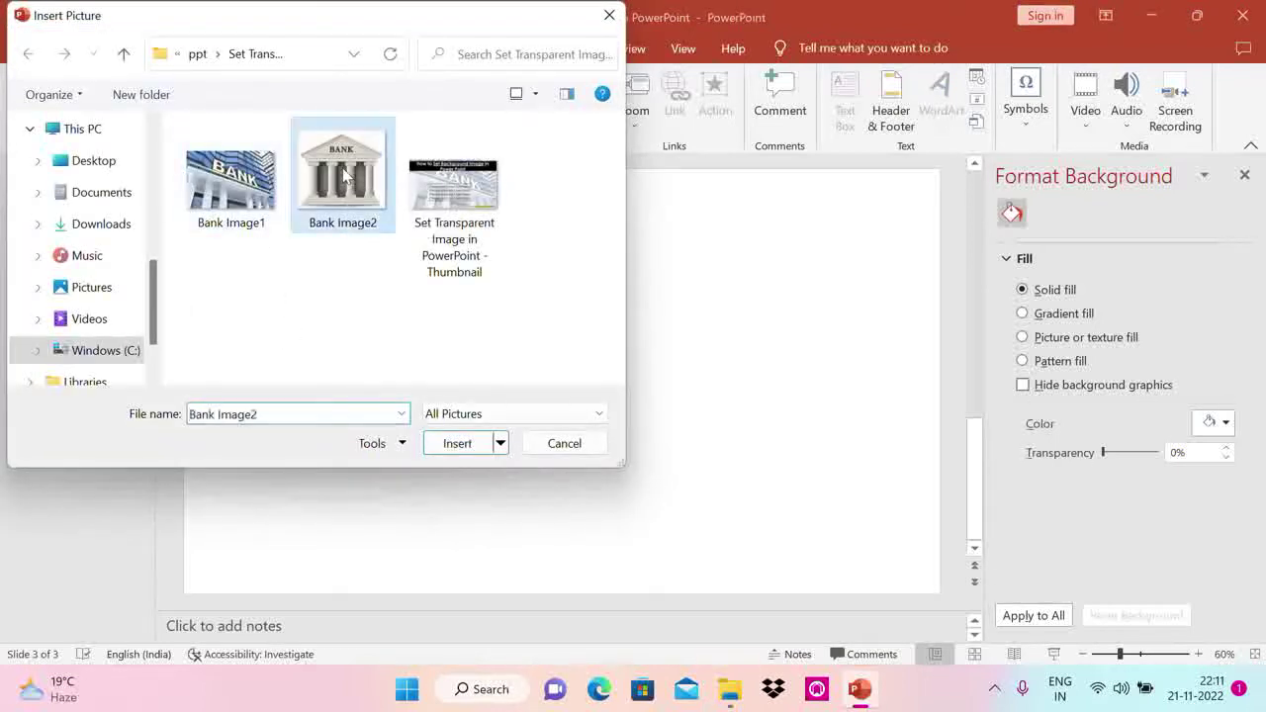
Insert Bank Image2, then enlarge it and centre it on the slide
left_click(465, 443)
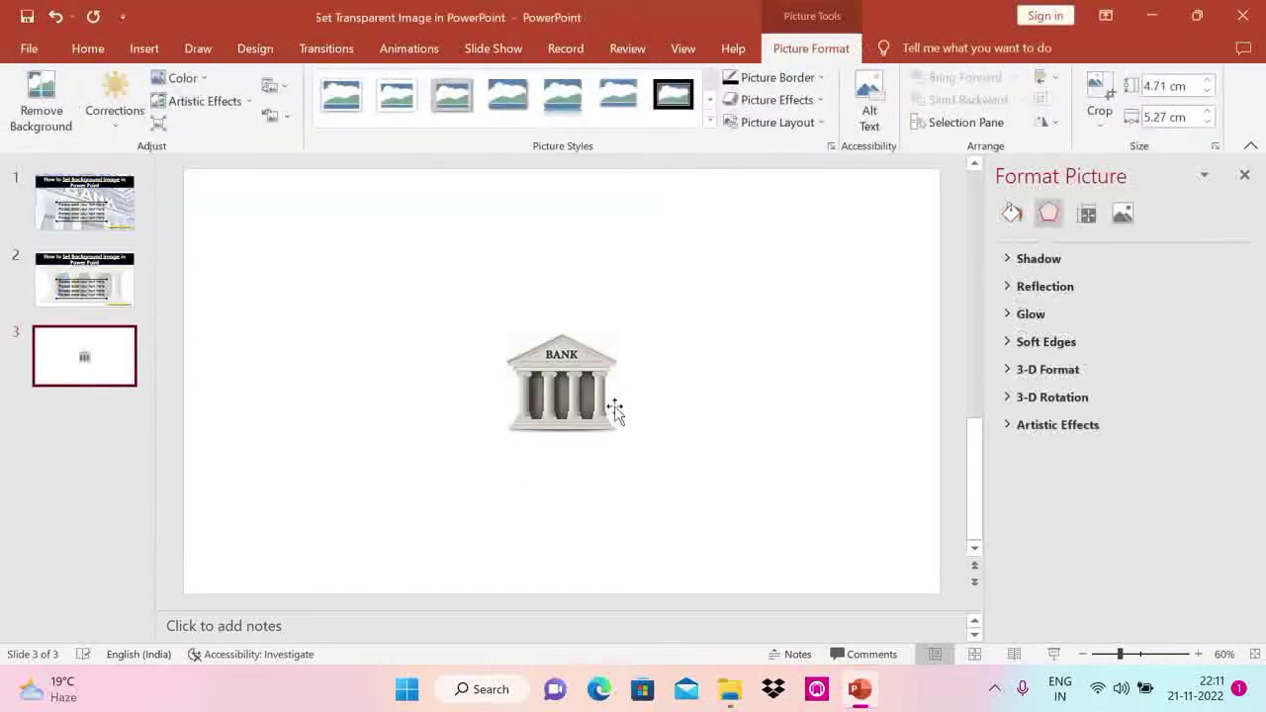
mouse_move(613, 412)
left_mouse_down()
mouse_move(420, 318)
mouse_move(772, 484)
left_mouse_up()
left_click_drag(565, 406, 481, 340)
left_click_drag(661, 561, 712, 583)
left_click_drag(594, 453, 647, 455)
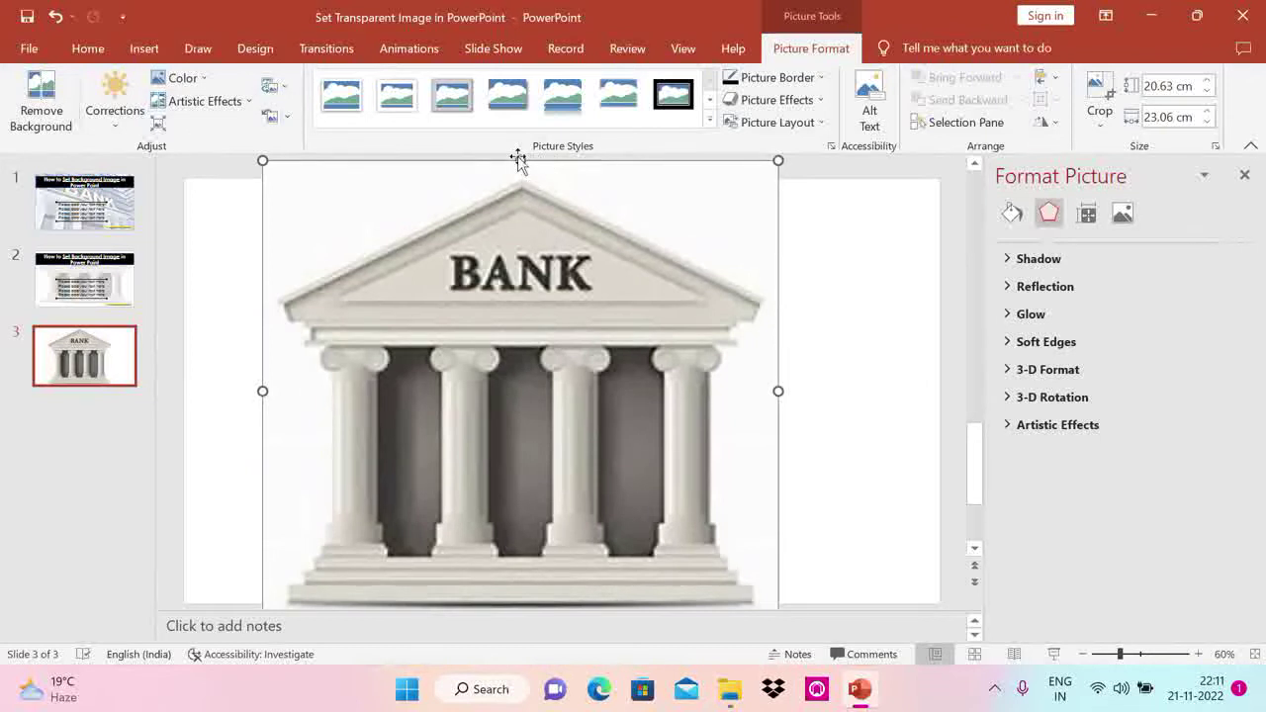
Stretch the picture's top, right, left and bottom edges out to the slide edges
left_click_drag(519, 160, 520, 176)
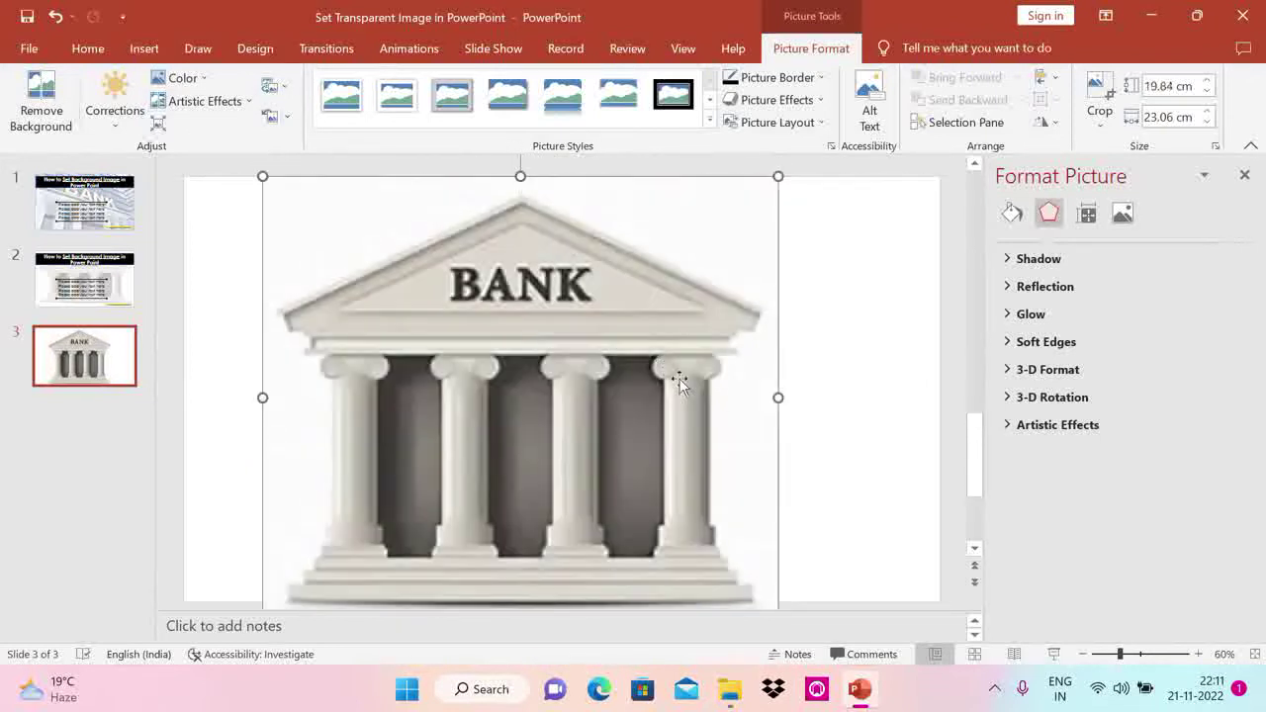
left_click_drag(778, 396, 926, 390)
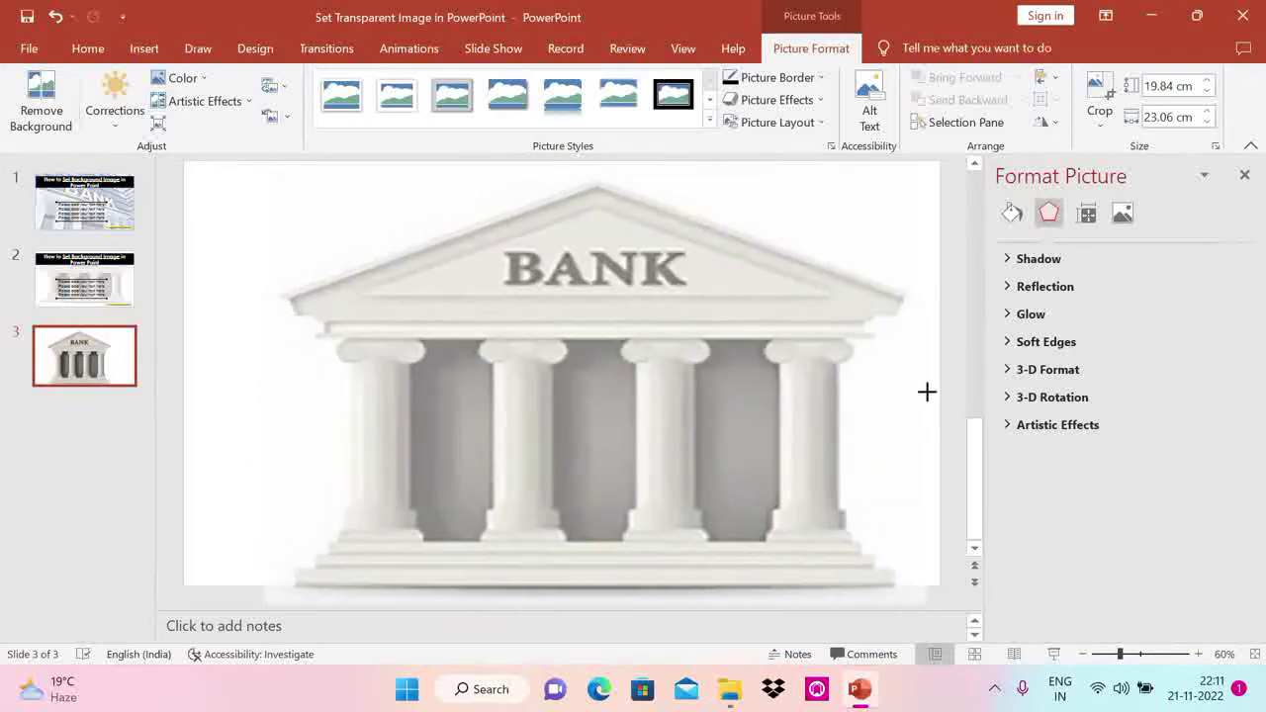
left_click_drag(262, 382, 203, 381)
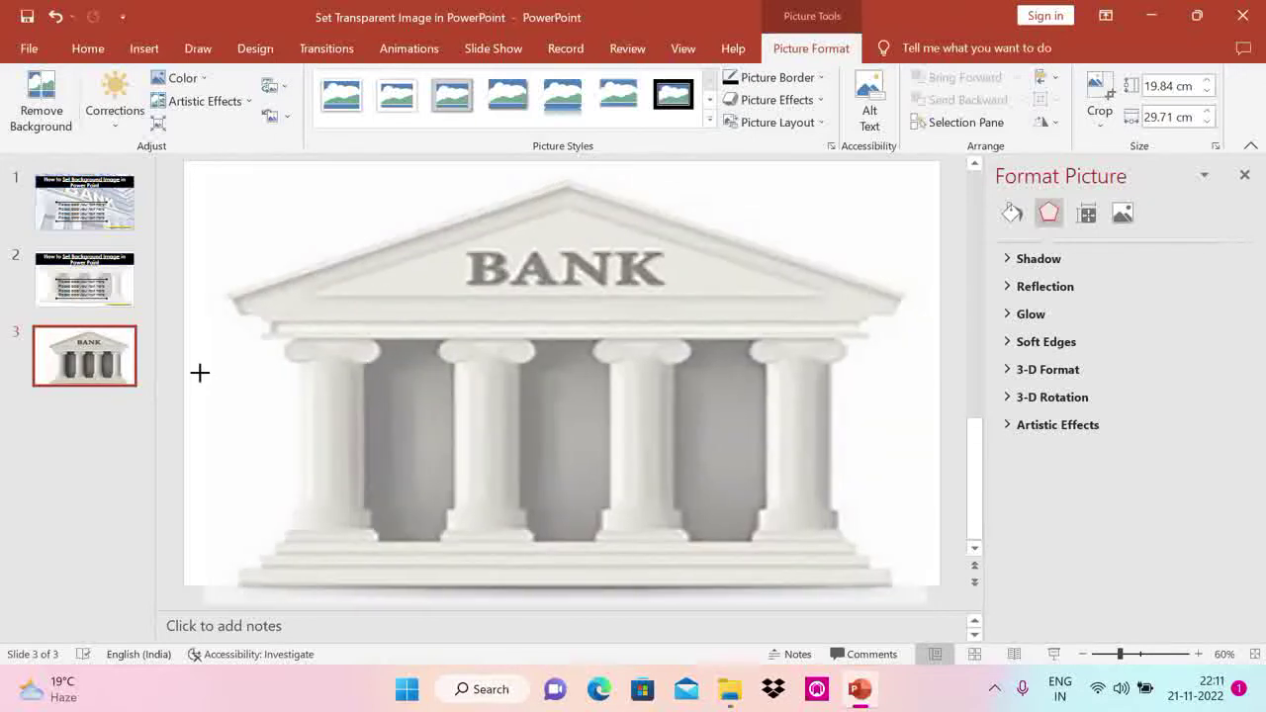
left_click_drag(563, 604, 563, 585)
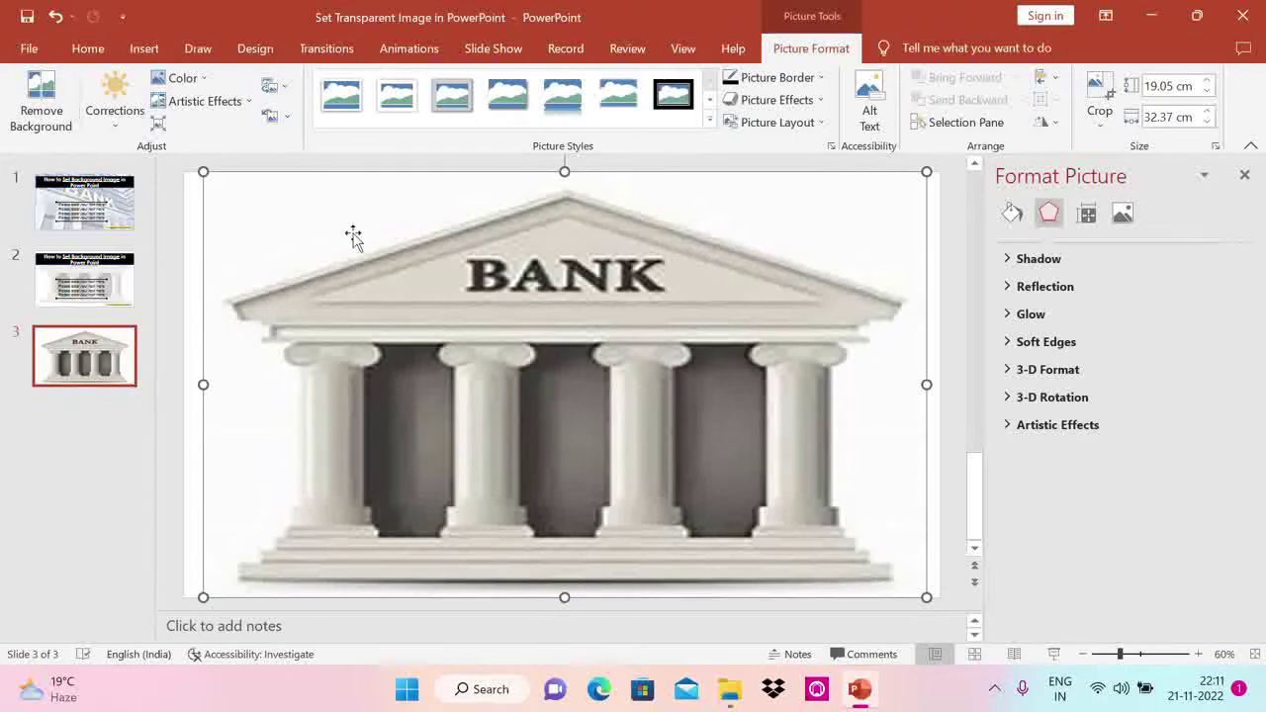
Draw a rectangle covering the whole slide over the bank picture
left_click(144, 47)
left_click(317, 121)
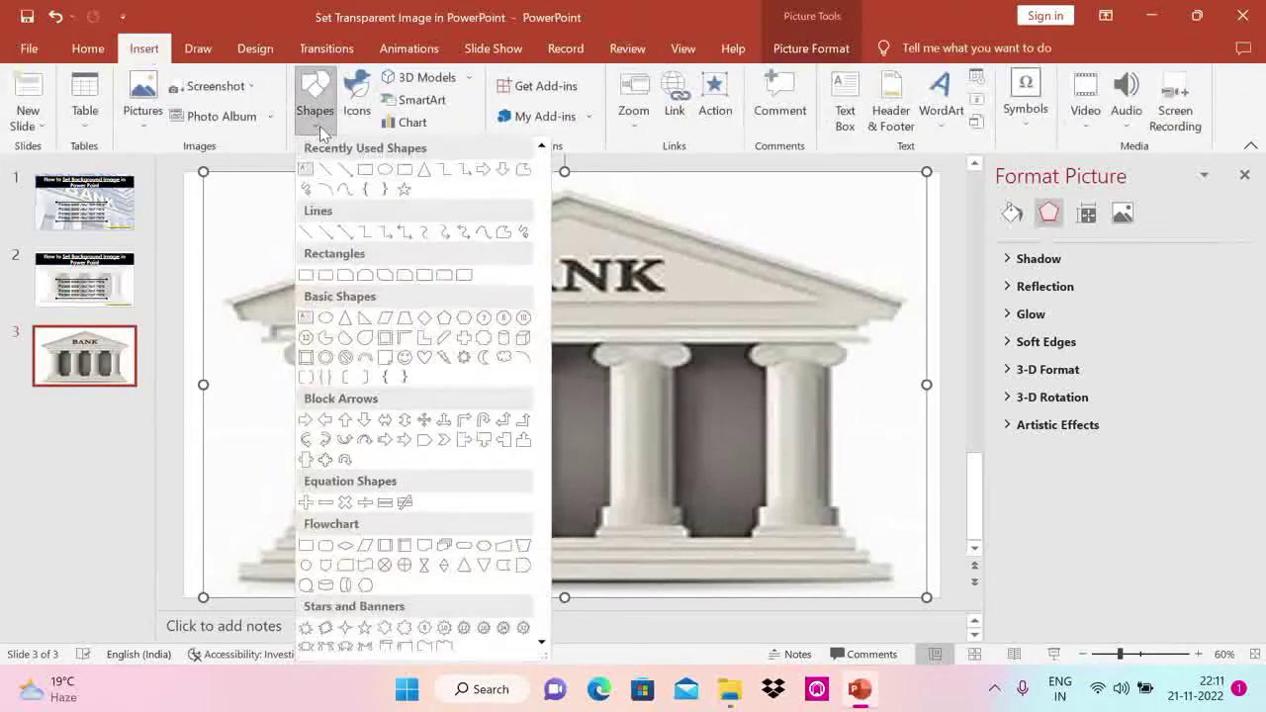
left_click(385, 189)
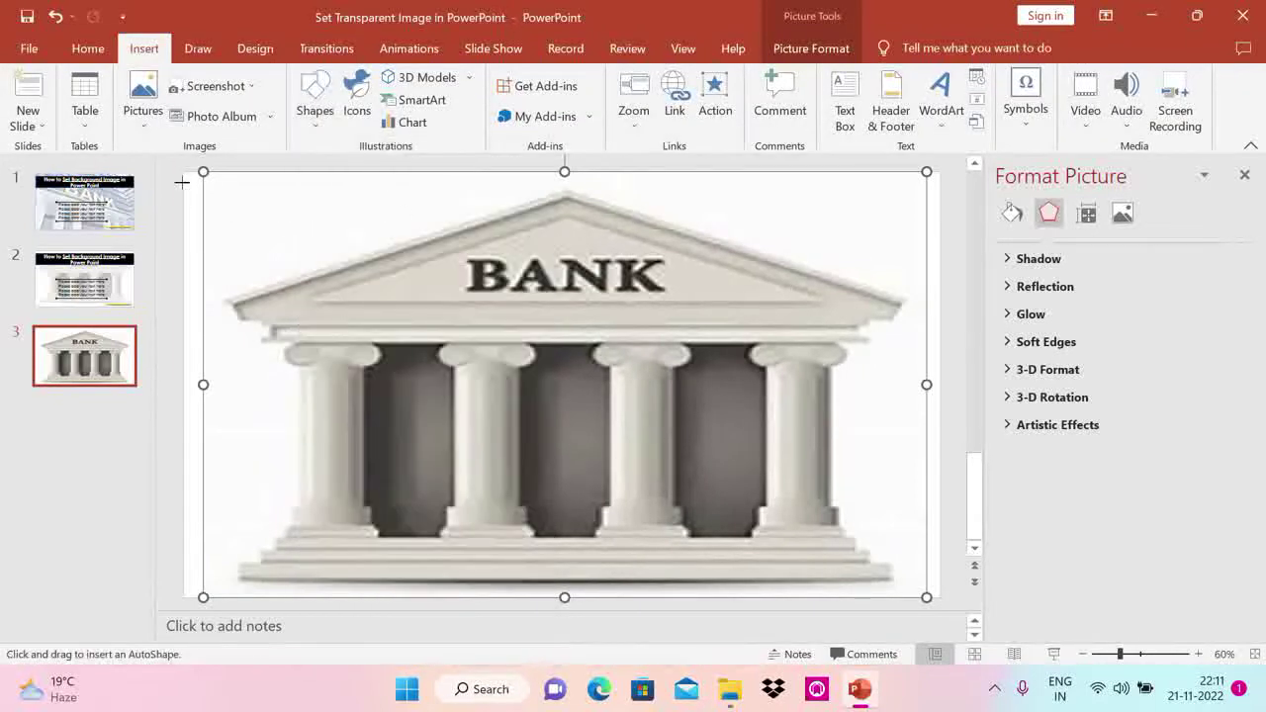
left_click_drag(184, 171, 933, 580)
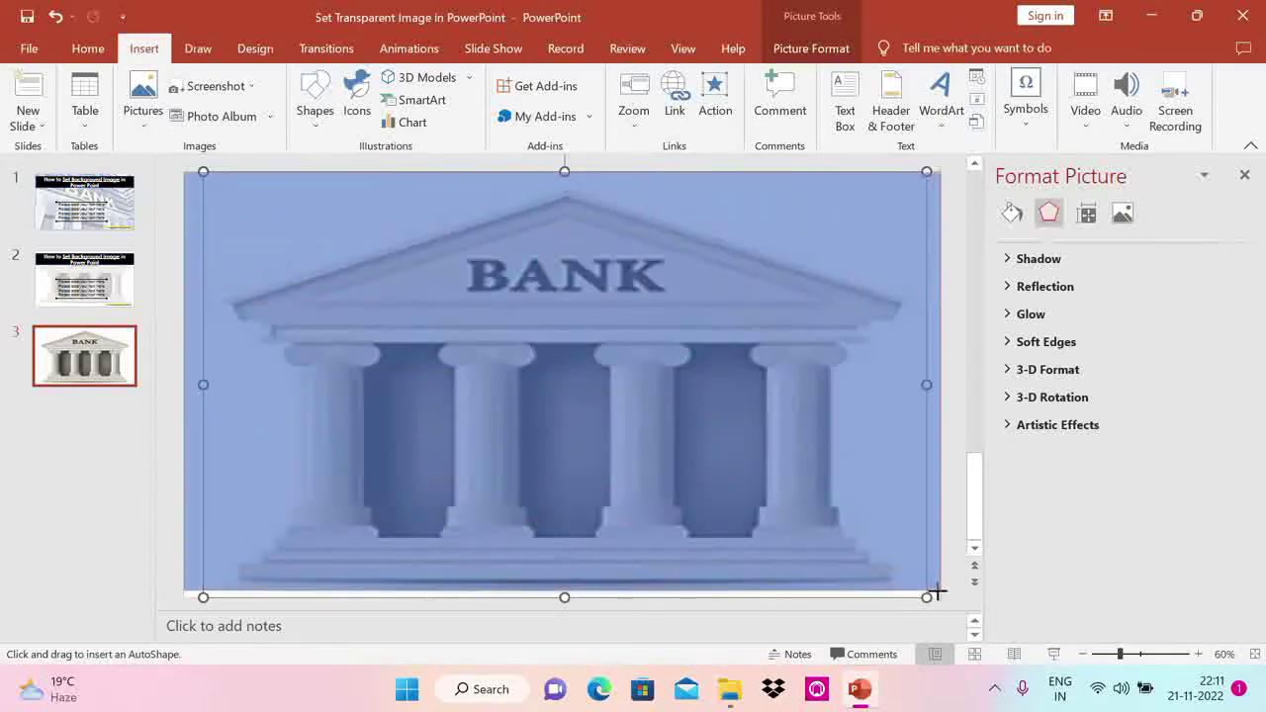
left_click_drag(933, 580, 939, 598)
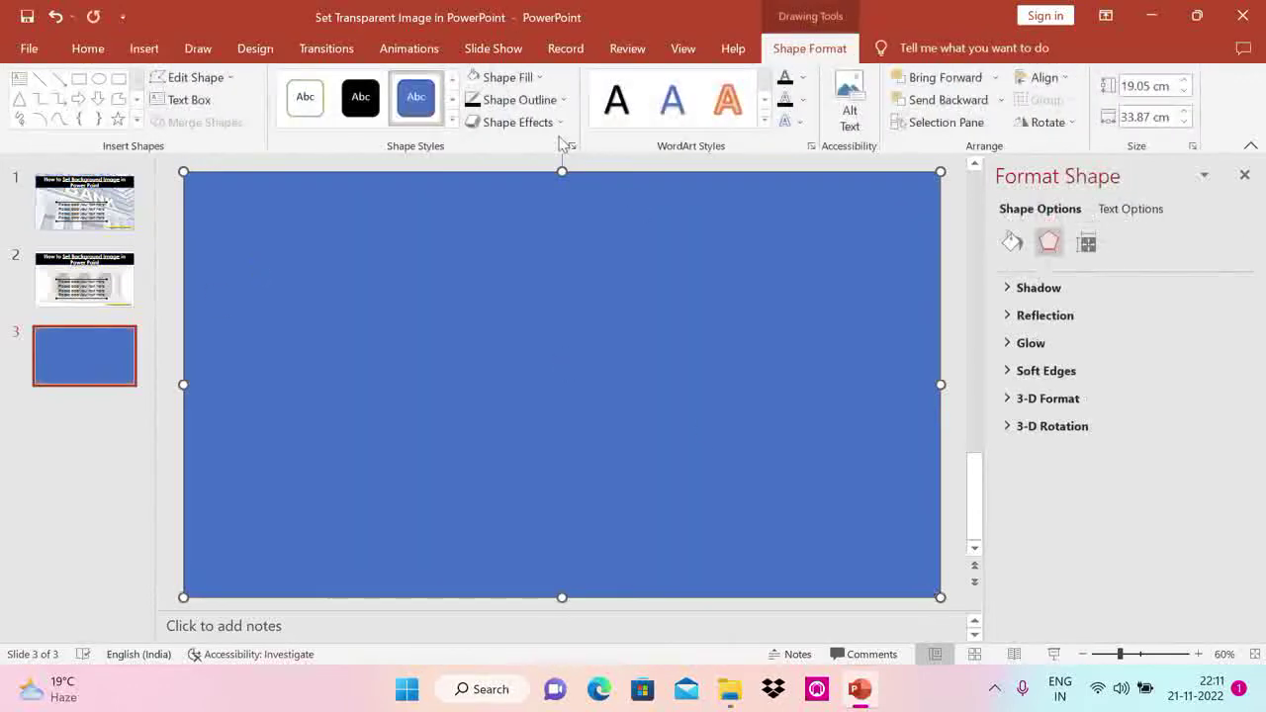
Give the rectangle no outline and a white fill
left_click(519, 100)
left_click(522, 278)
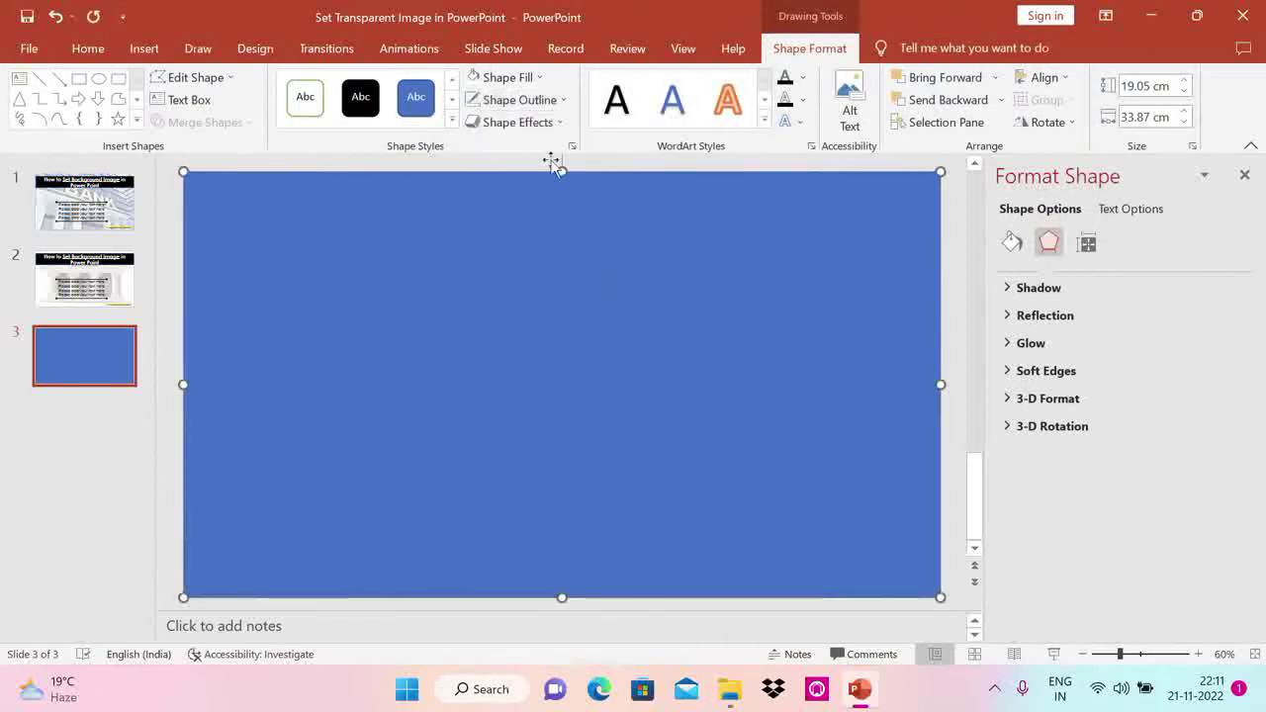
left_click(499, 77)
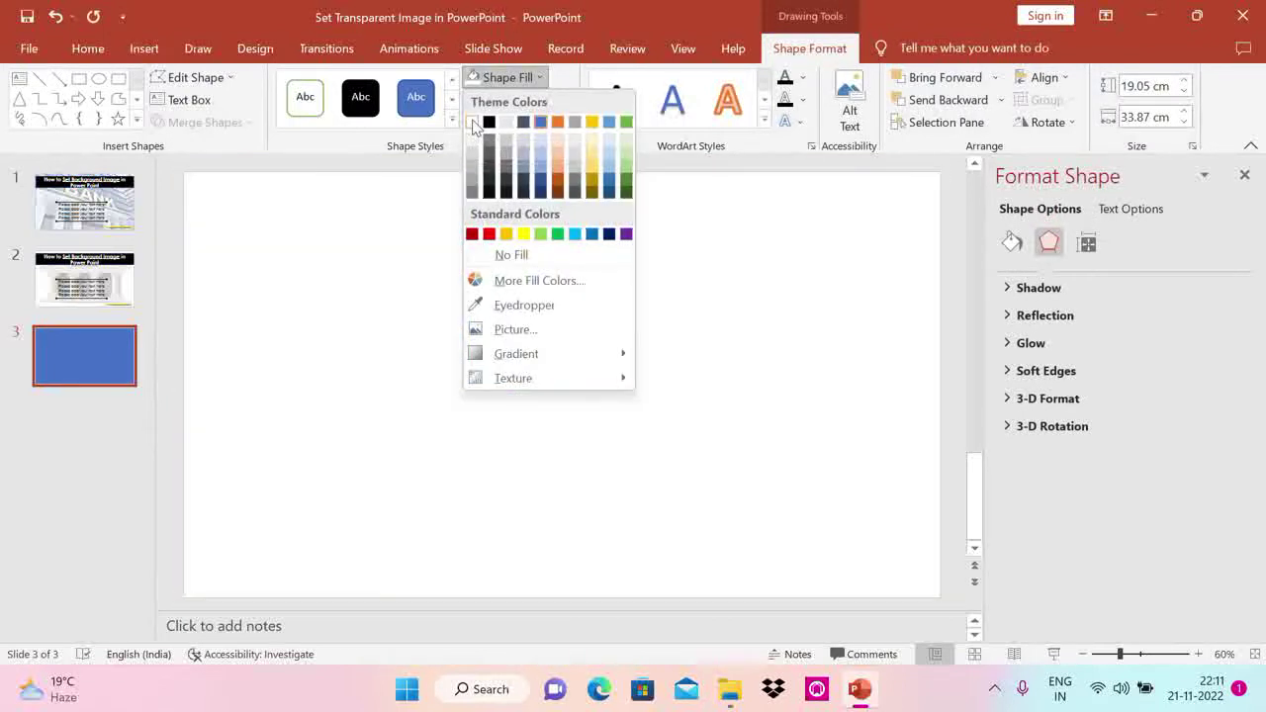
left_click(472, 122)
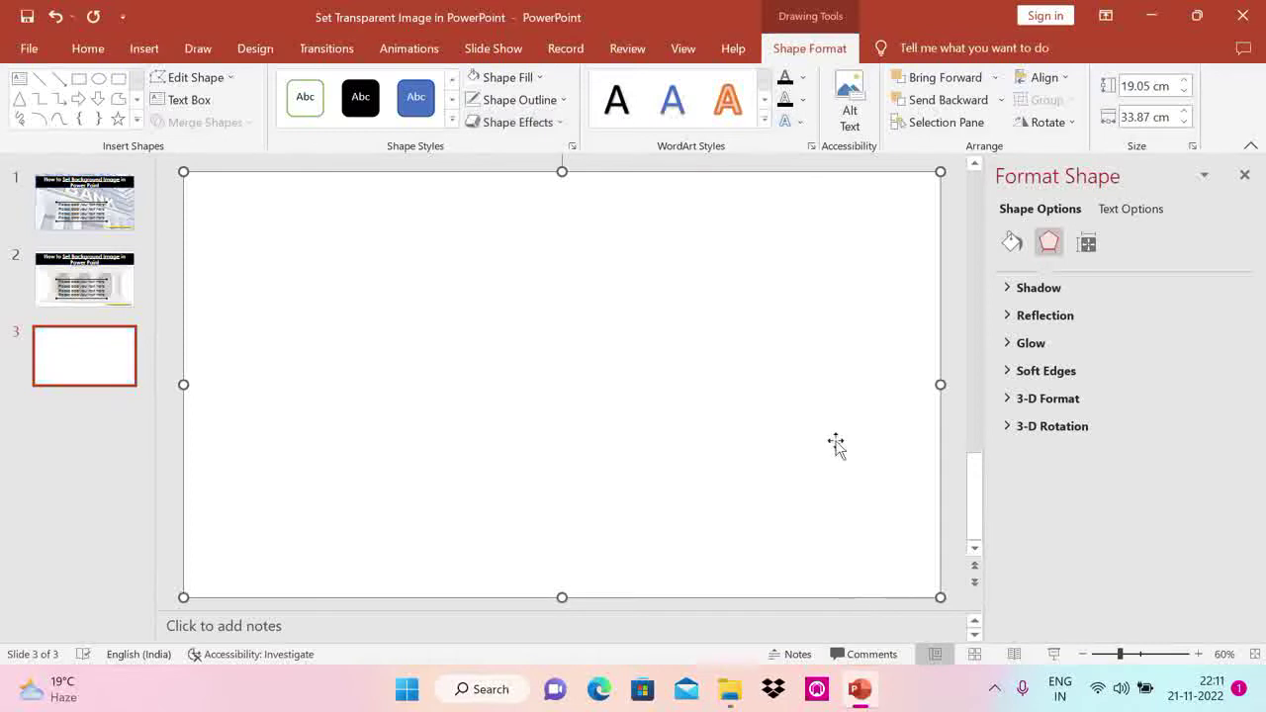
Set the white rectangle's fill transparency to about 23% in Format Shape
right_click(792, 362)
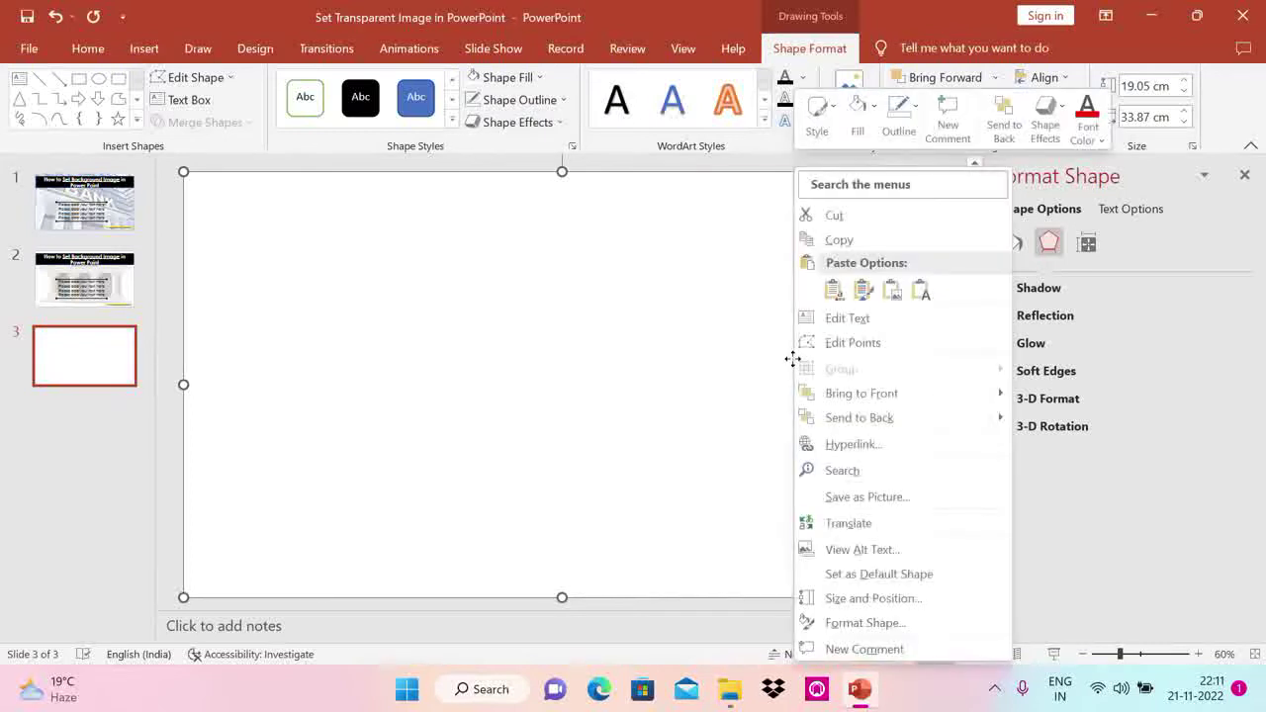
left_click(871, 622)
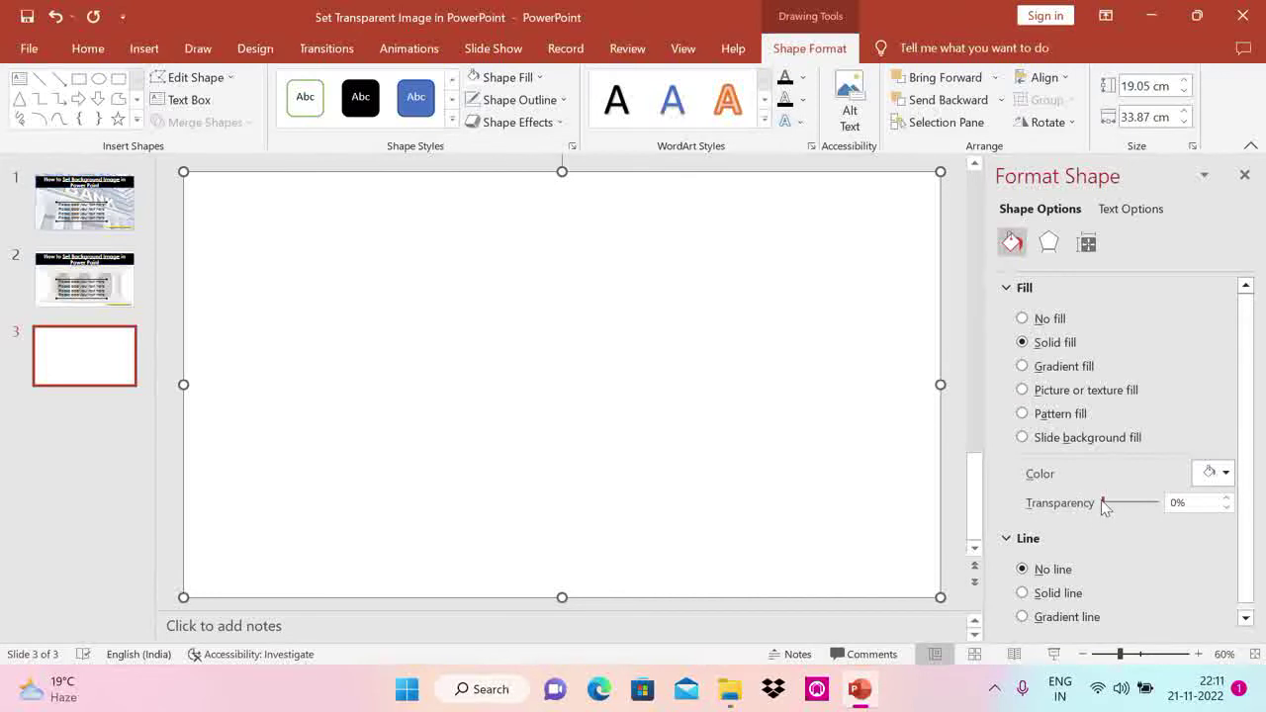
left_click(1227, 498)
left_click(1228, 499)
left_click(1227, 498)
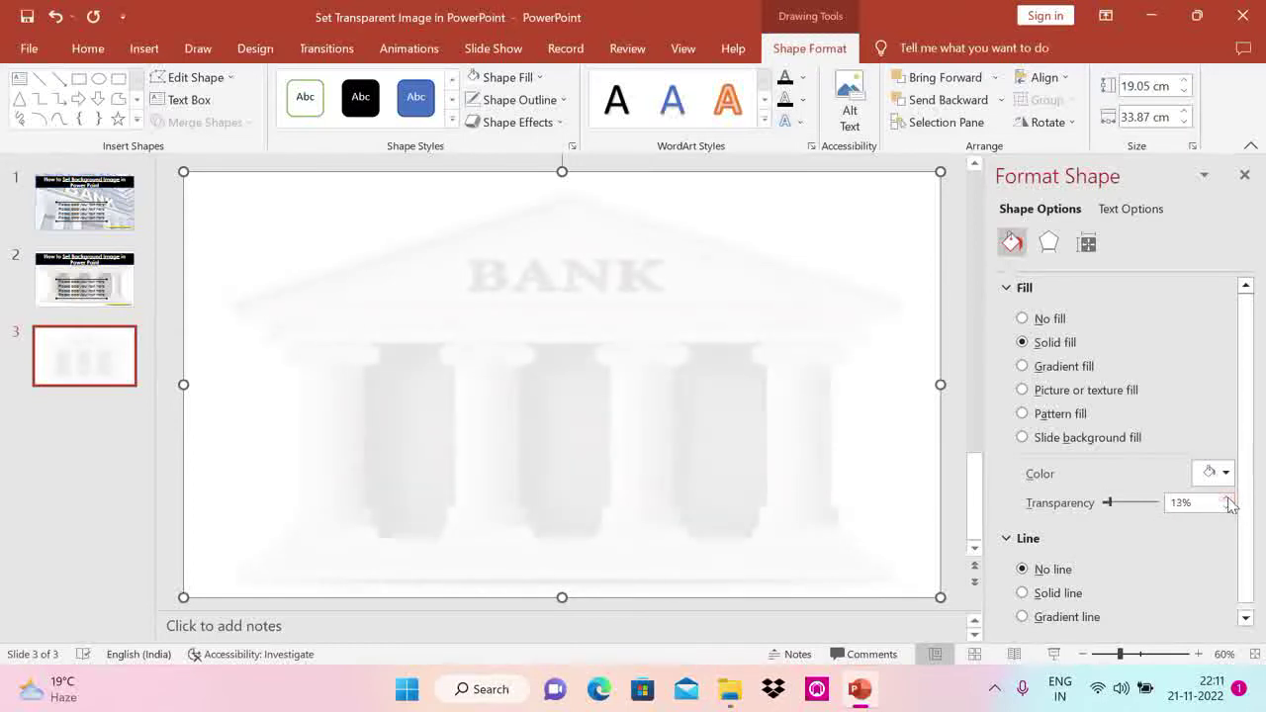
left_click(1227, 498)
left_click(1227, 499)
left_click(1228, 498)
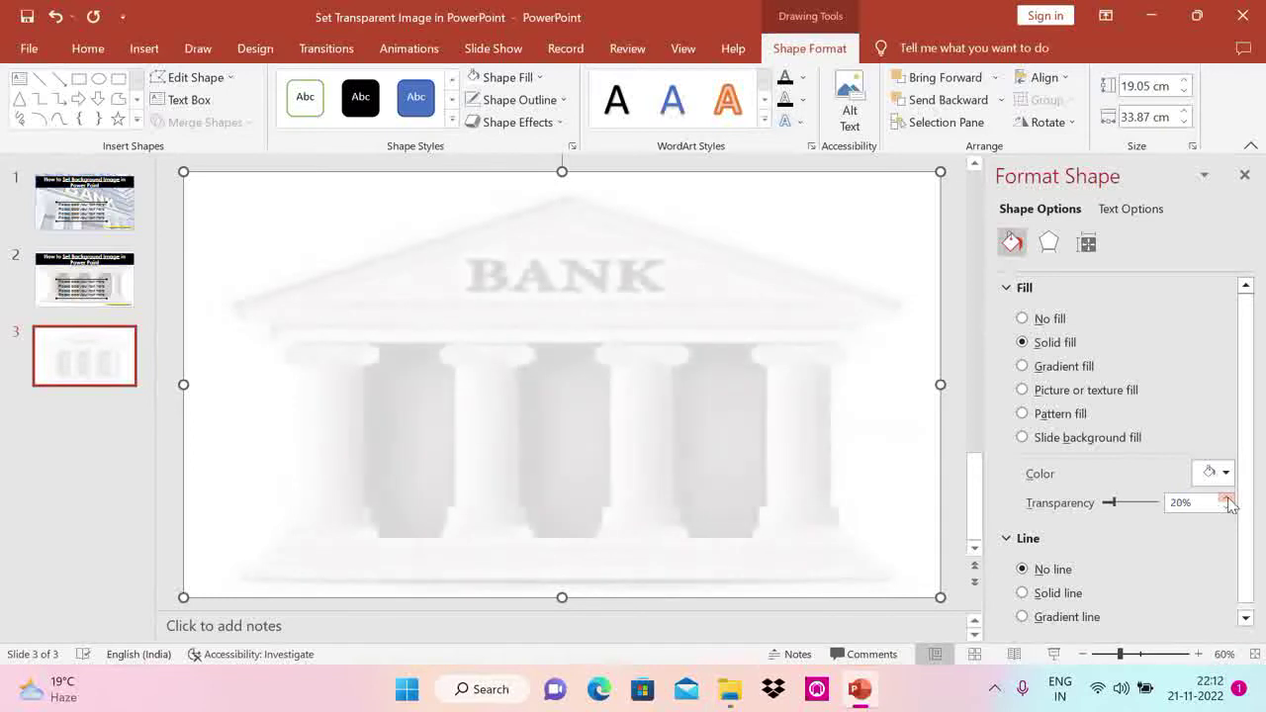
left_click(1228, 508)
left_click(1227, 508)
left_click(1225, 511)
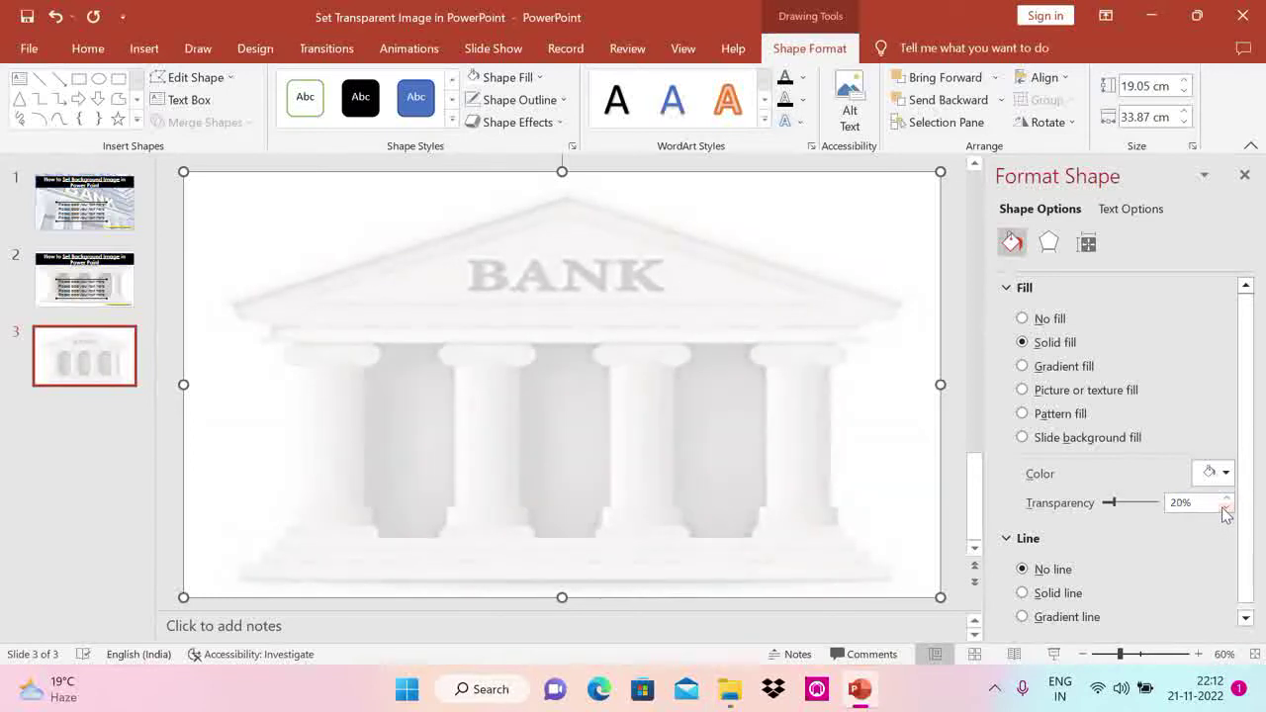
left_click(1227, 501)
left_click(1226, 501)
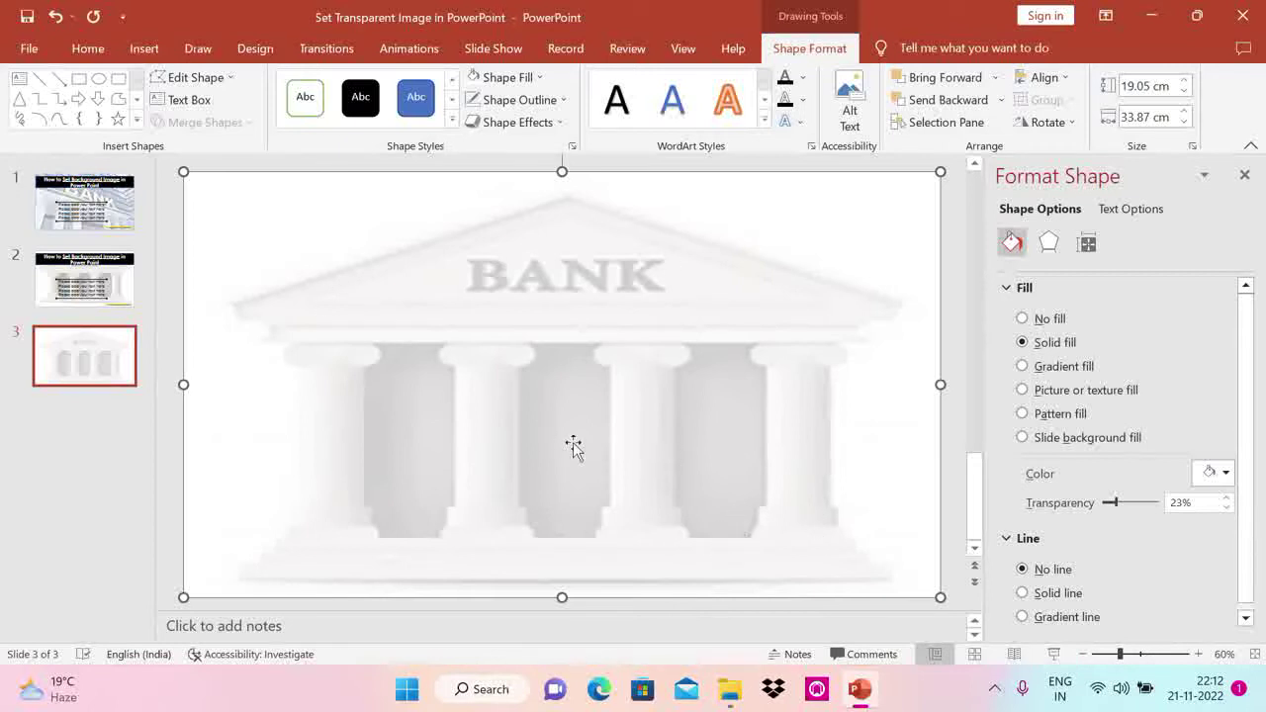
Add a text box across the lower centre reading 'Add your message here'
left_click(145, 48)
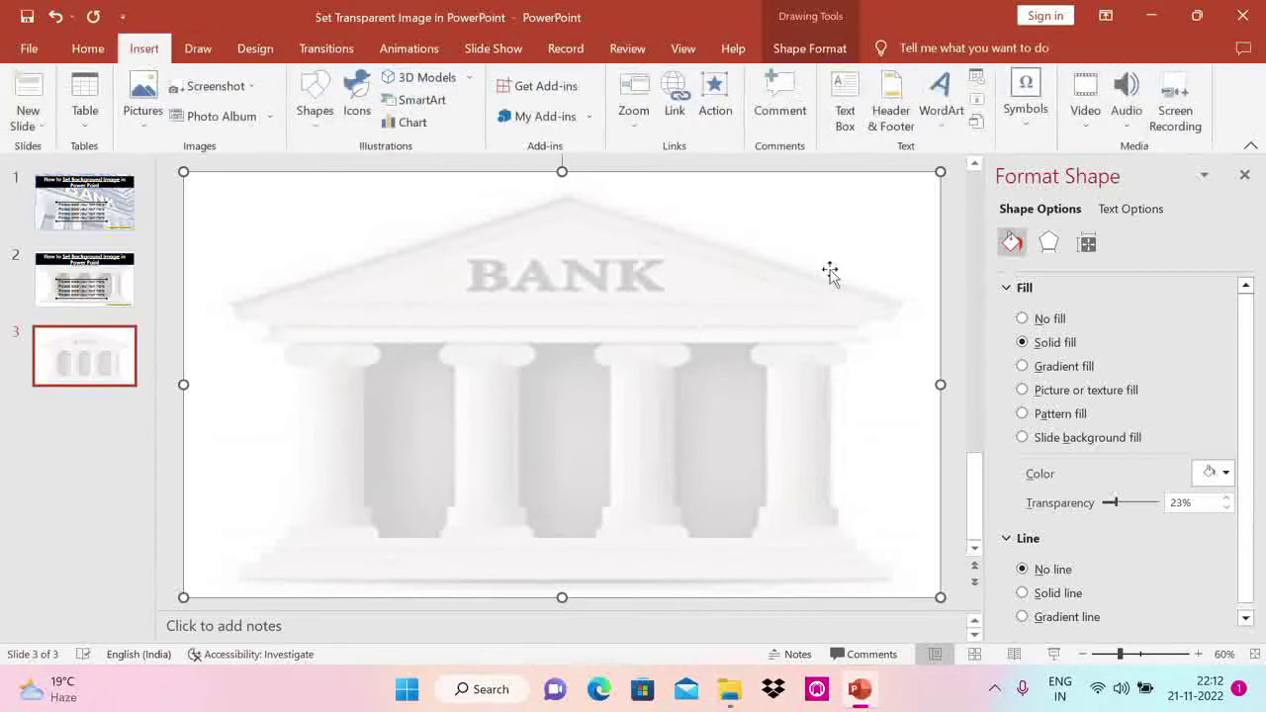
left_click(845, 109)
left_click_drag(334, 402, 713, 484)
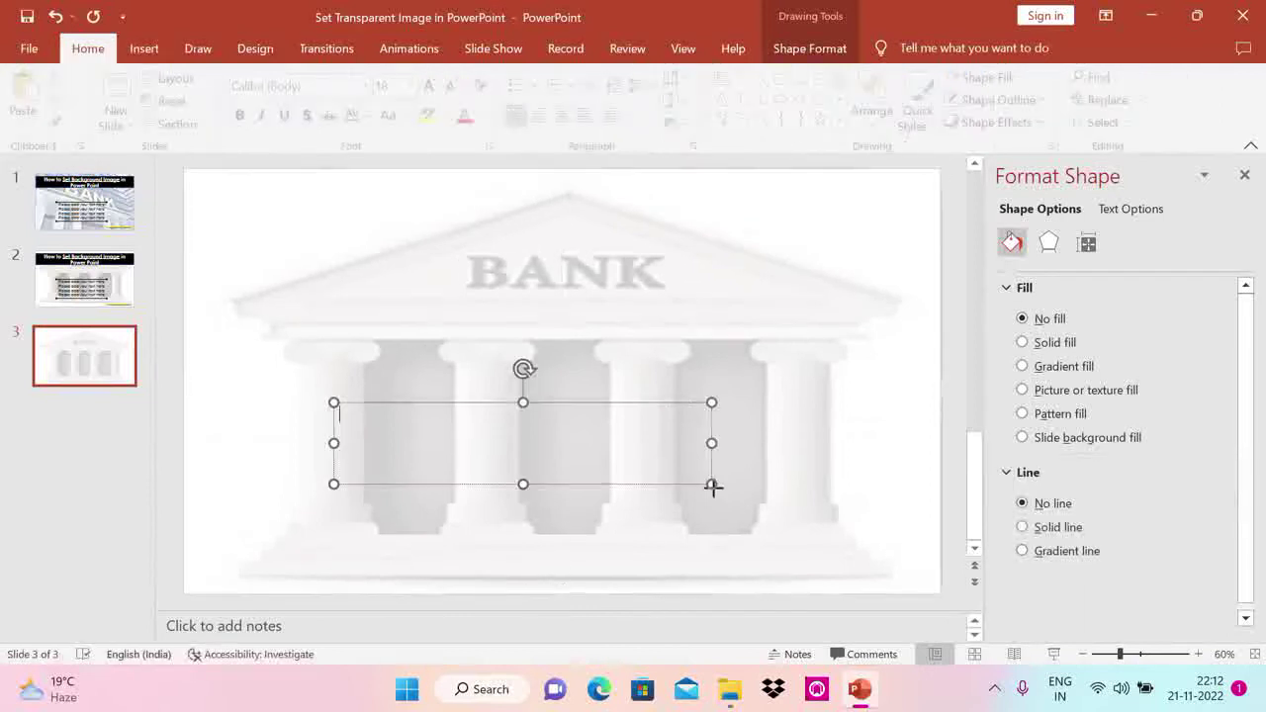
type("Add ")
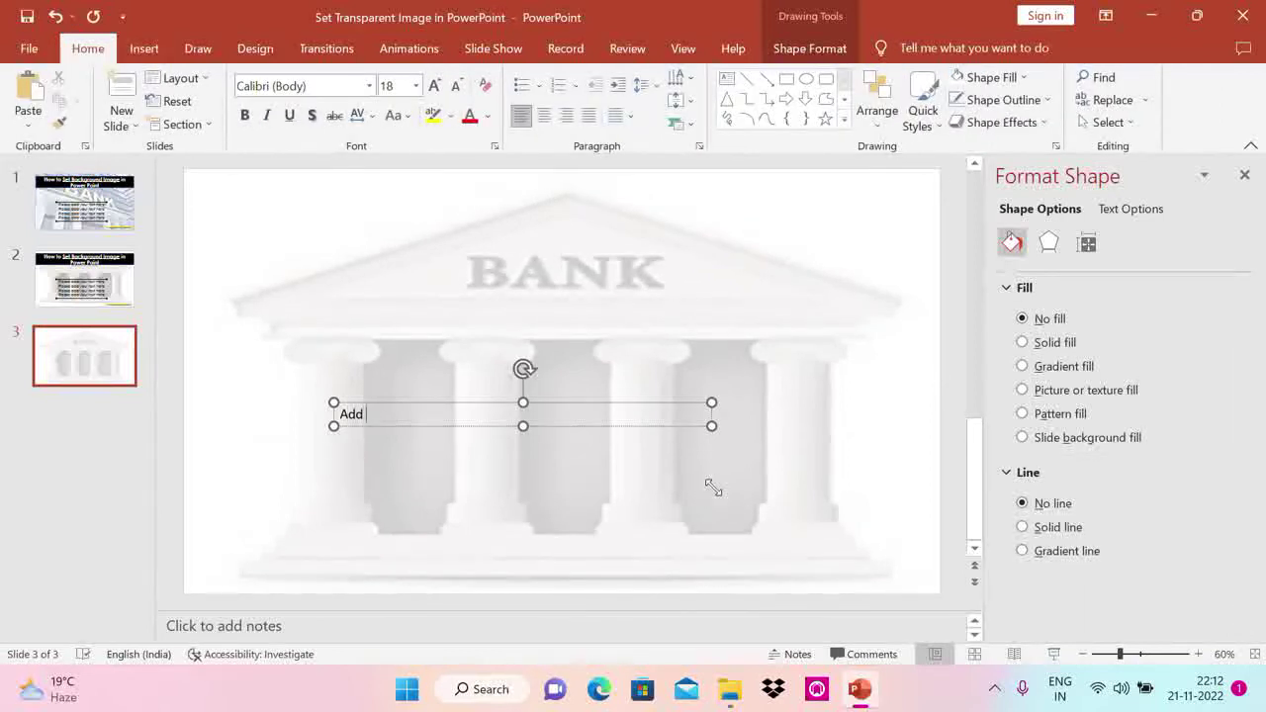
type("your message here")
Format the message text in 32 pt Century Gothic
key("ctrl+a")
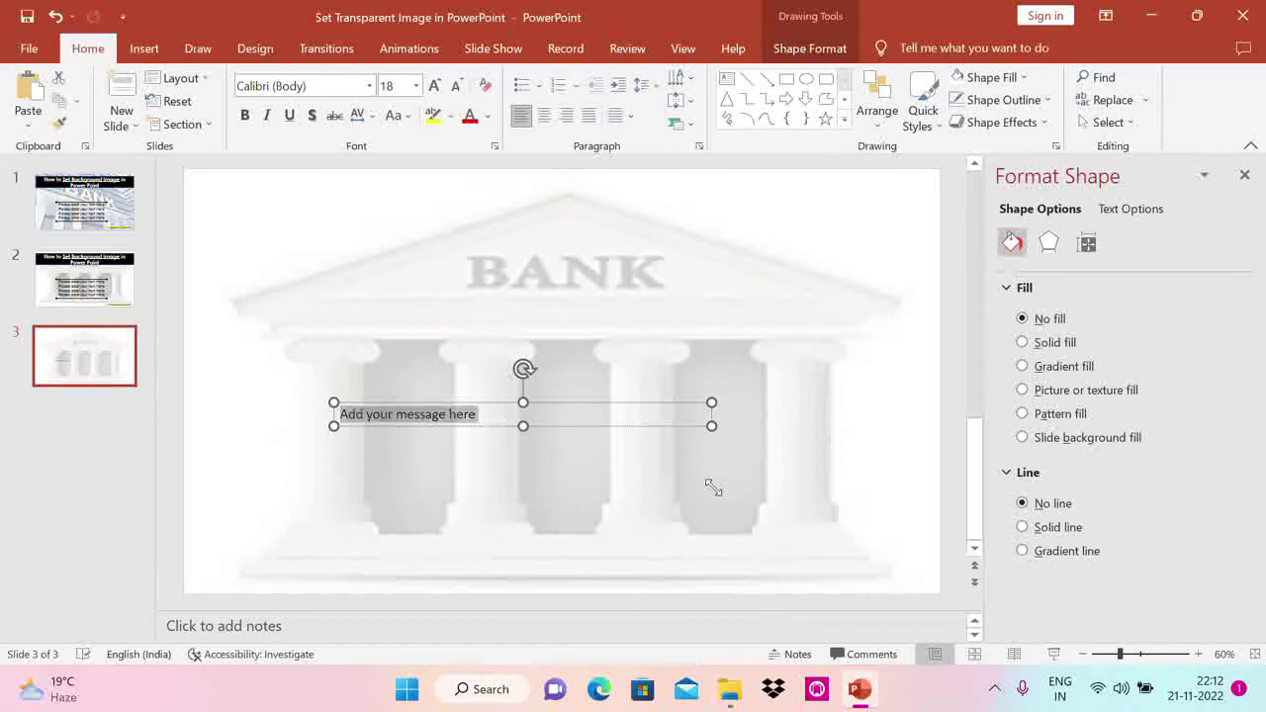
left_click(368, 86)
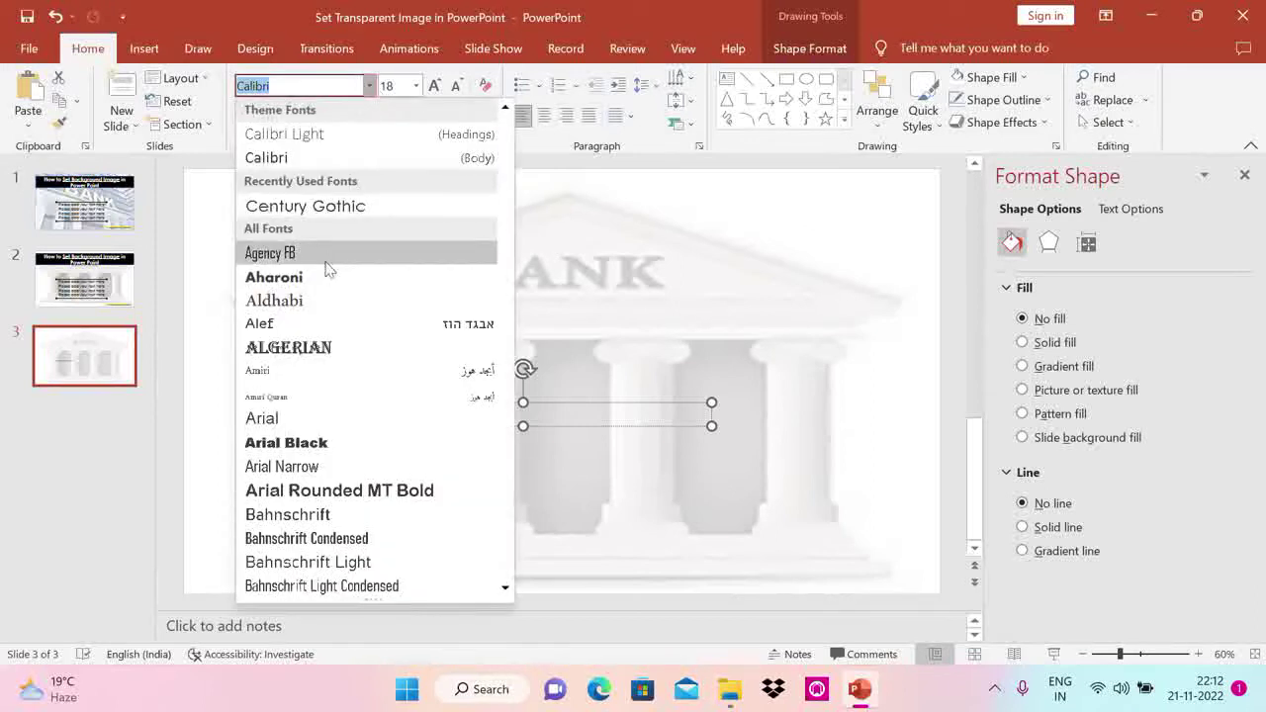
left_click(302, 206)
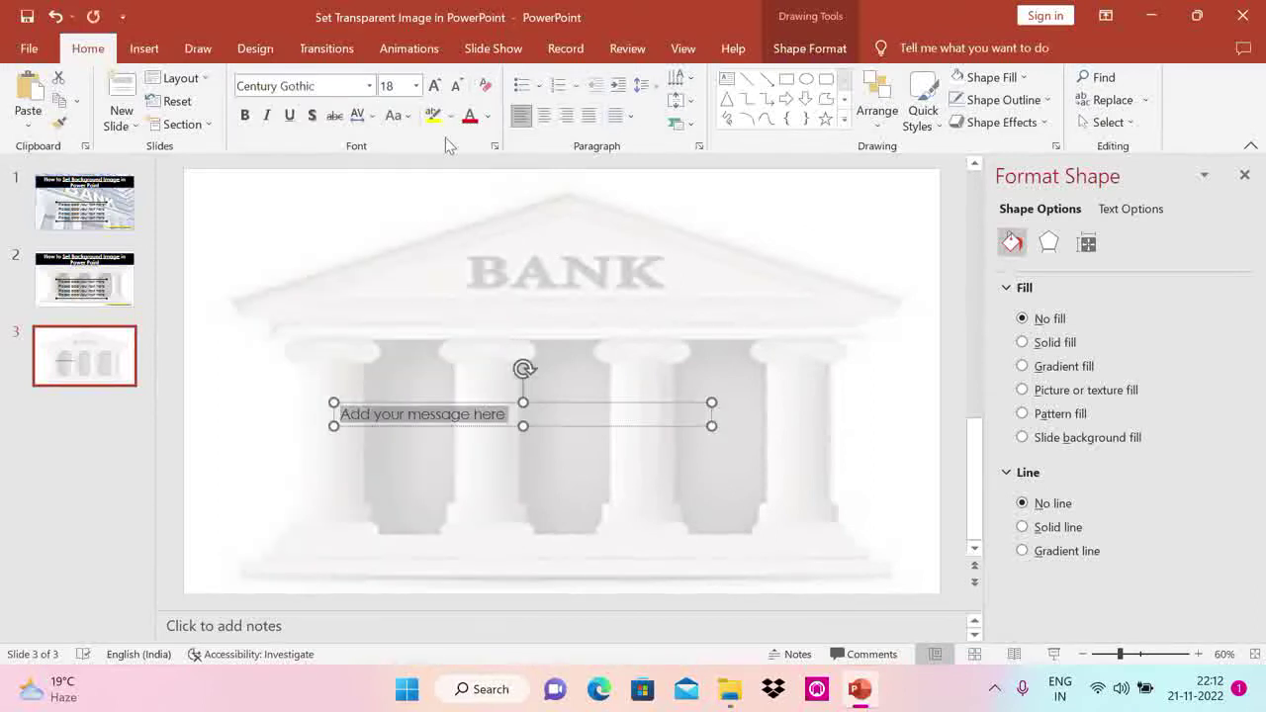
left_click(433, 86)
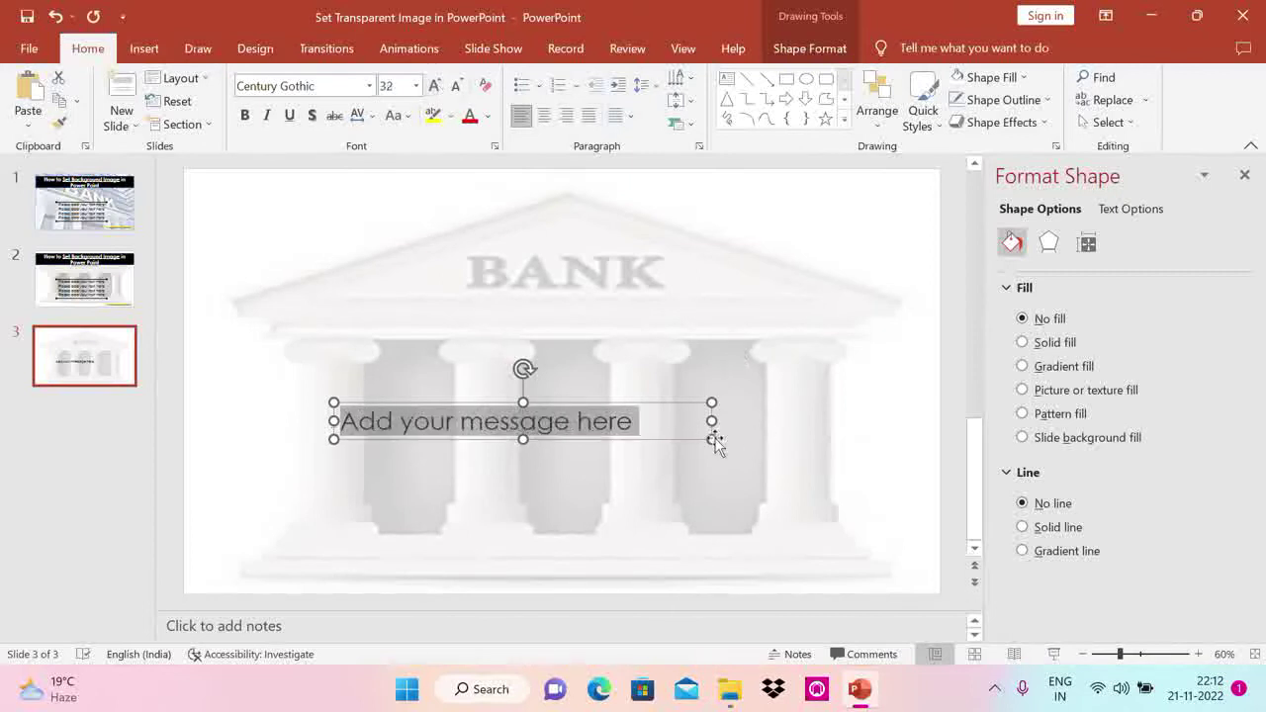
left_click(651, 394)
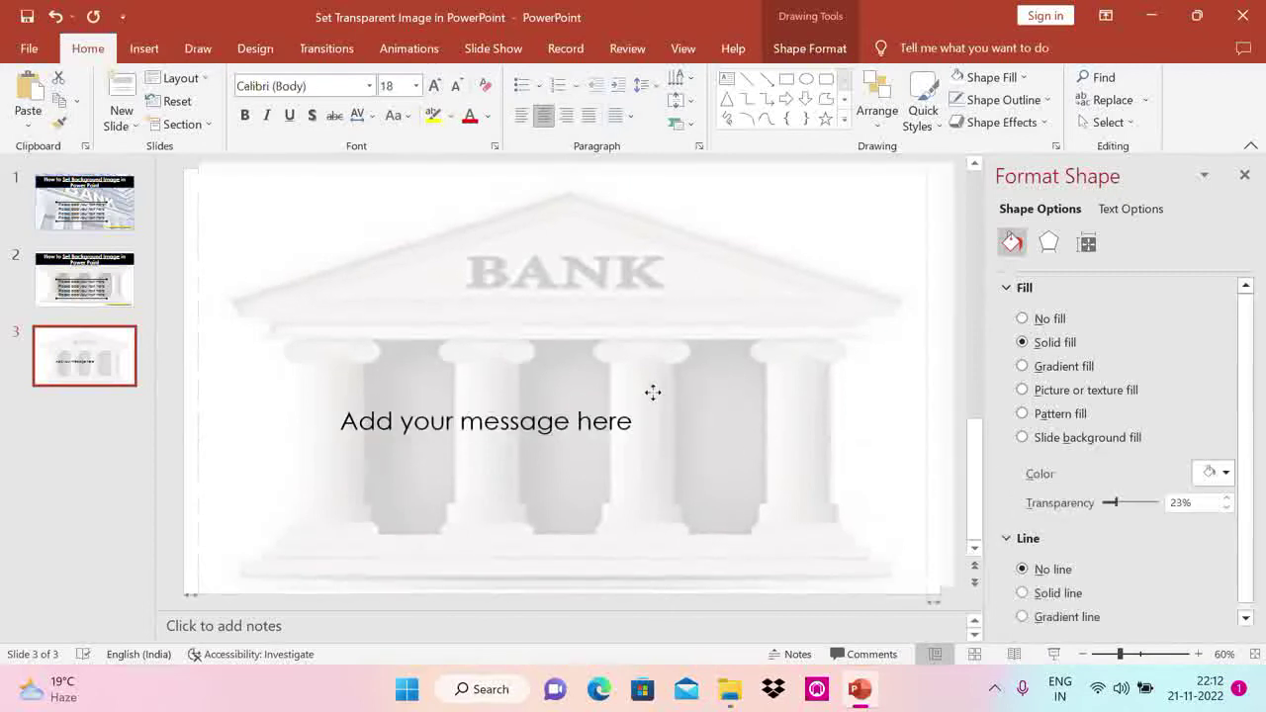
left_click(599, 416)
Centre the text box and repeat the message into four stacked lines
left_click_drag(591, 408, 637, 398)
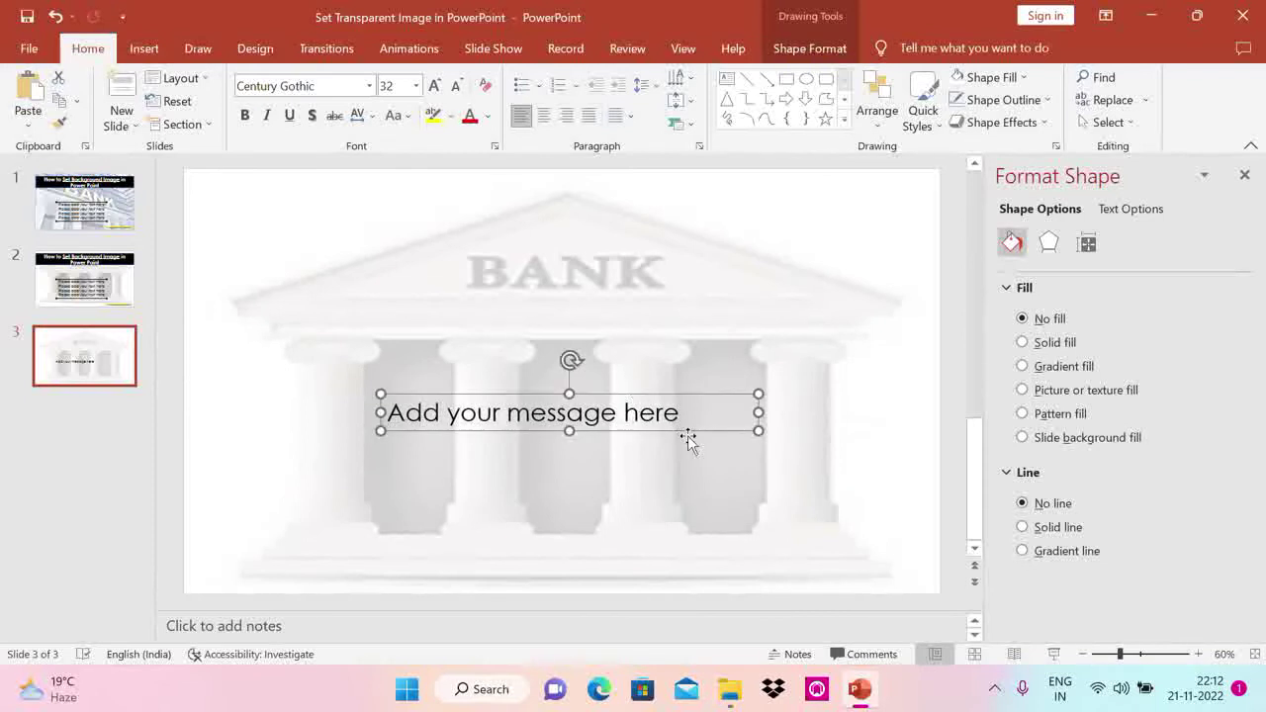
triple_click(677, 417)
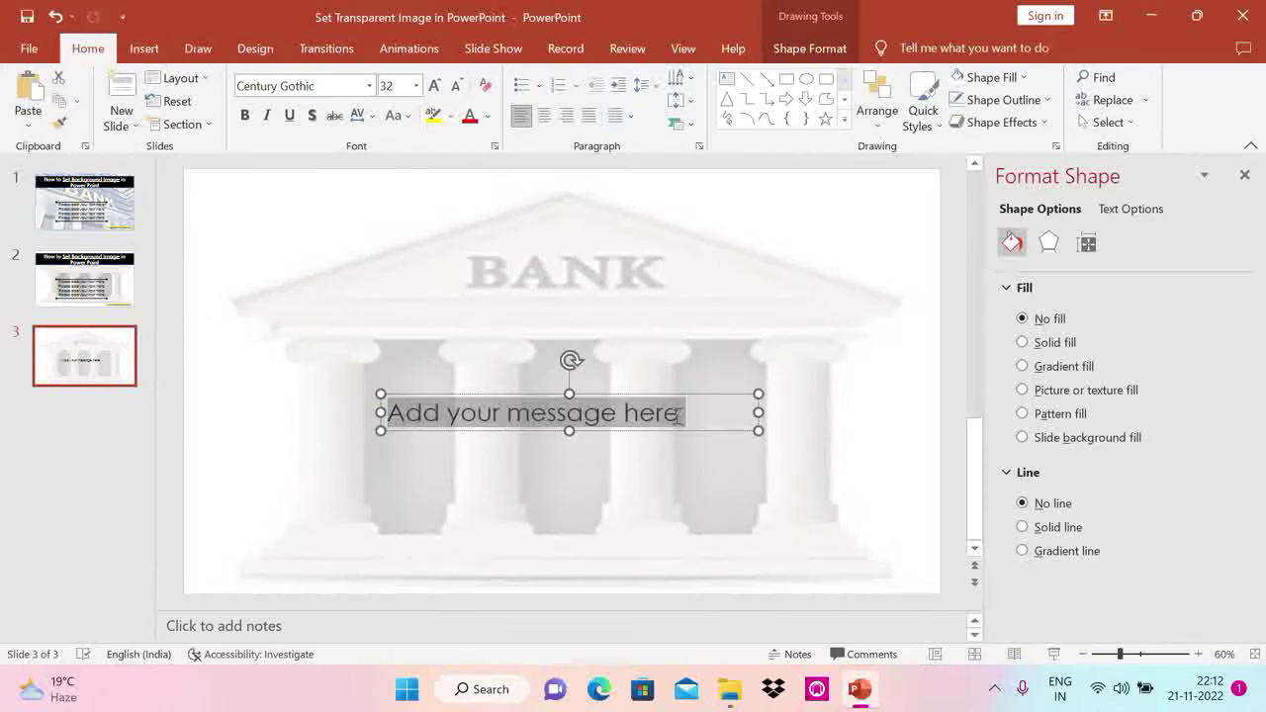
left_click(677, 418)
key("Return")
key("ctrl+v")
key("ctrl+v")
key("ctrl+v")
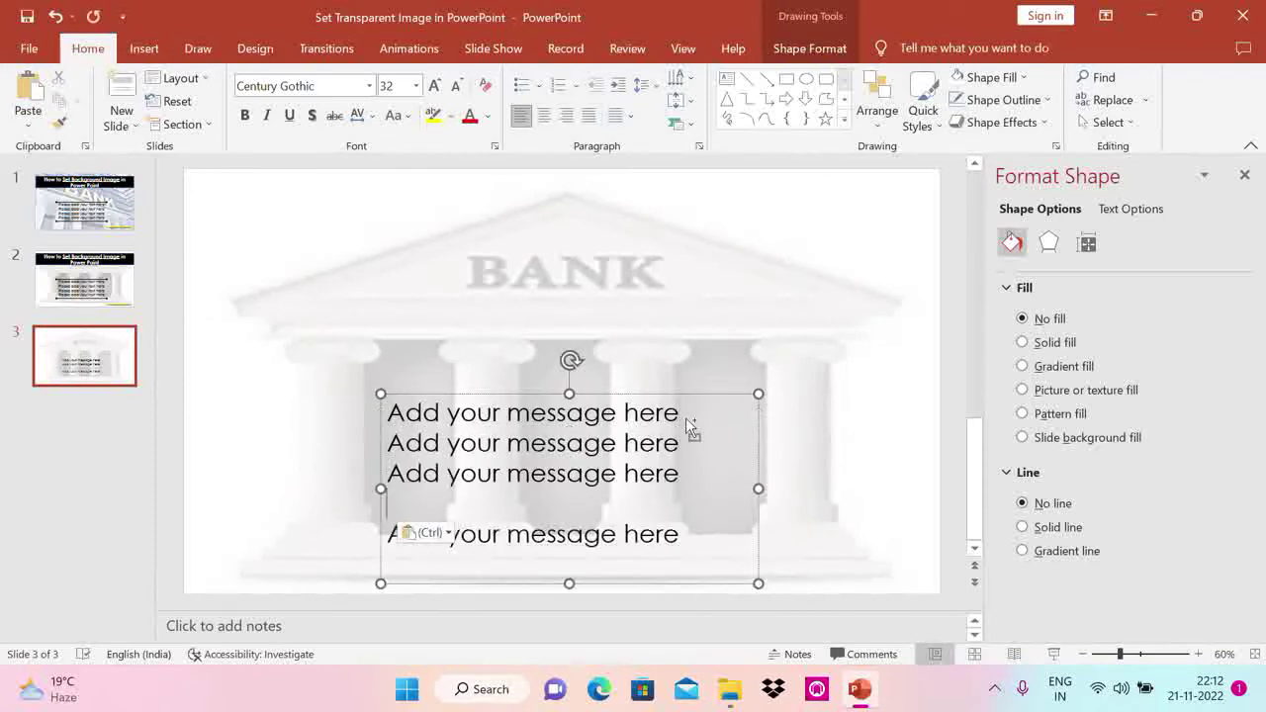
key("BackSpace")
key("alt+n")
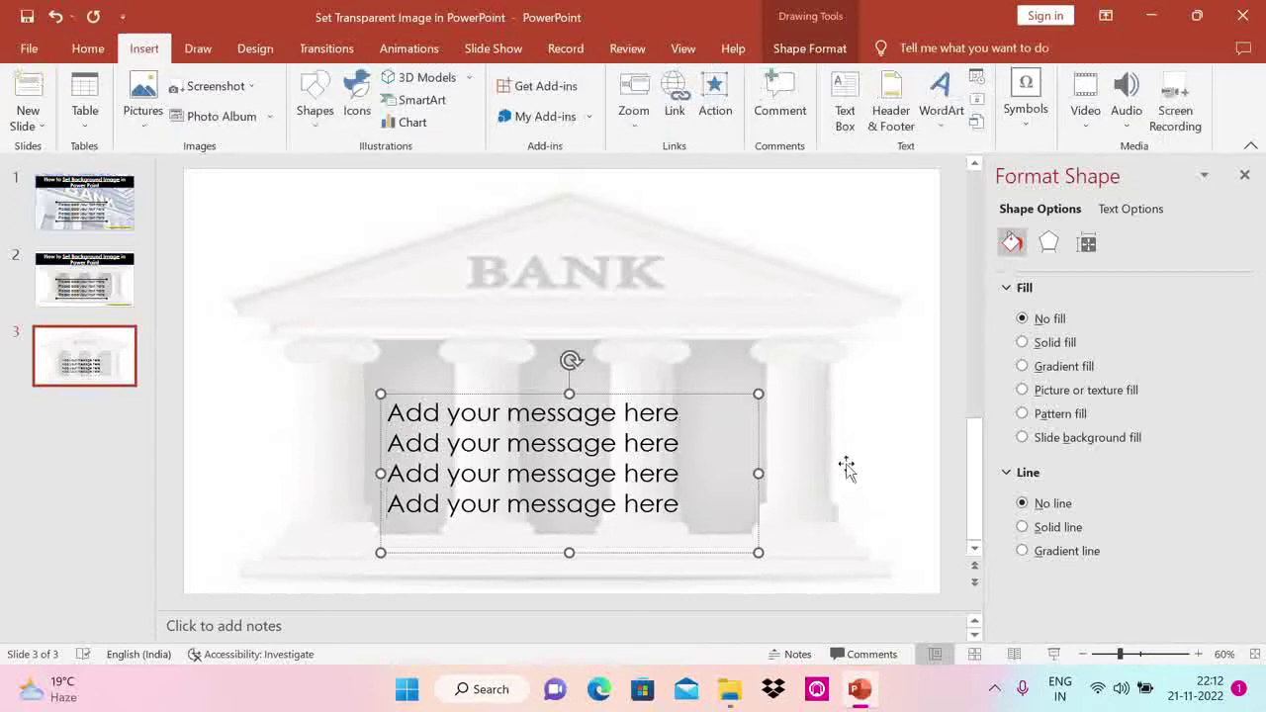
Draw a black 4.5 pt horizontal line above the message text
left_click(326, 121)
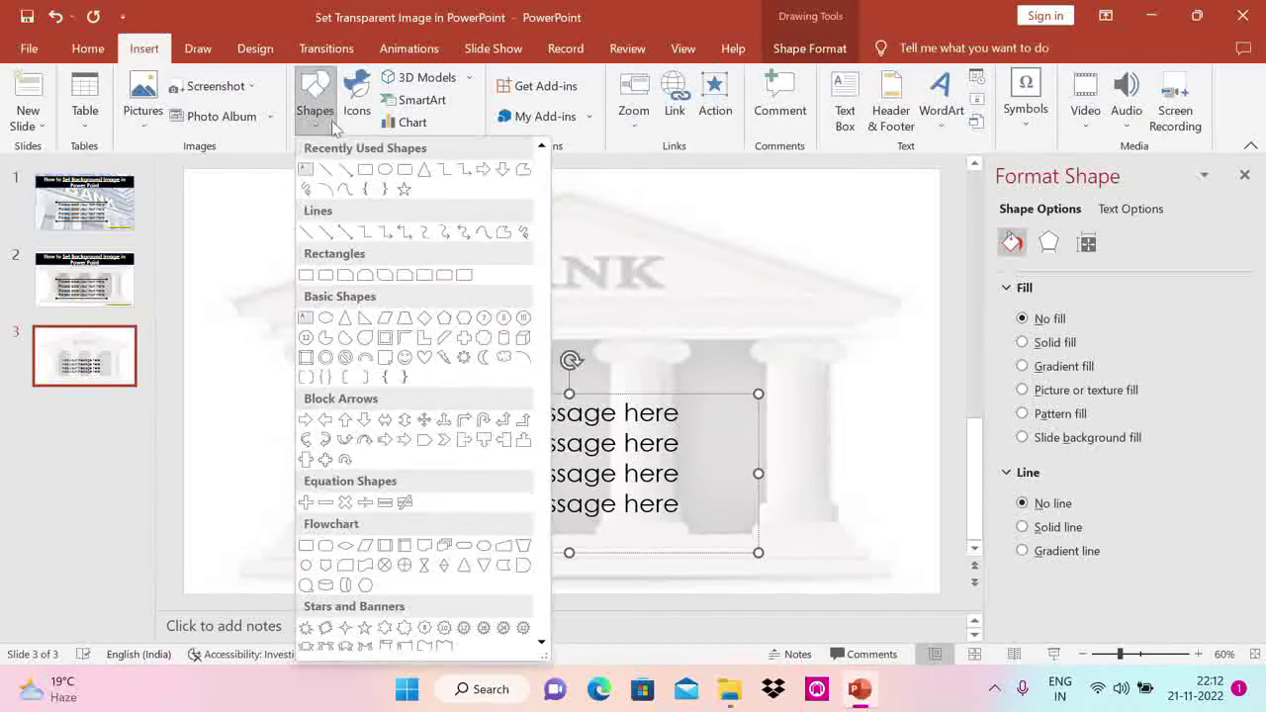
left_click(325, 169)
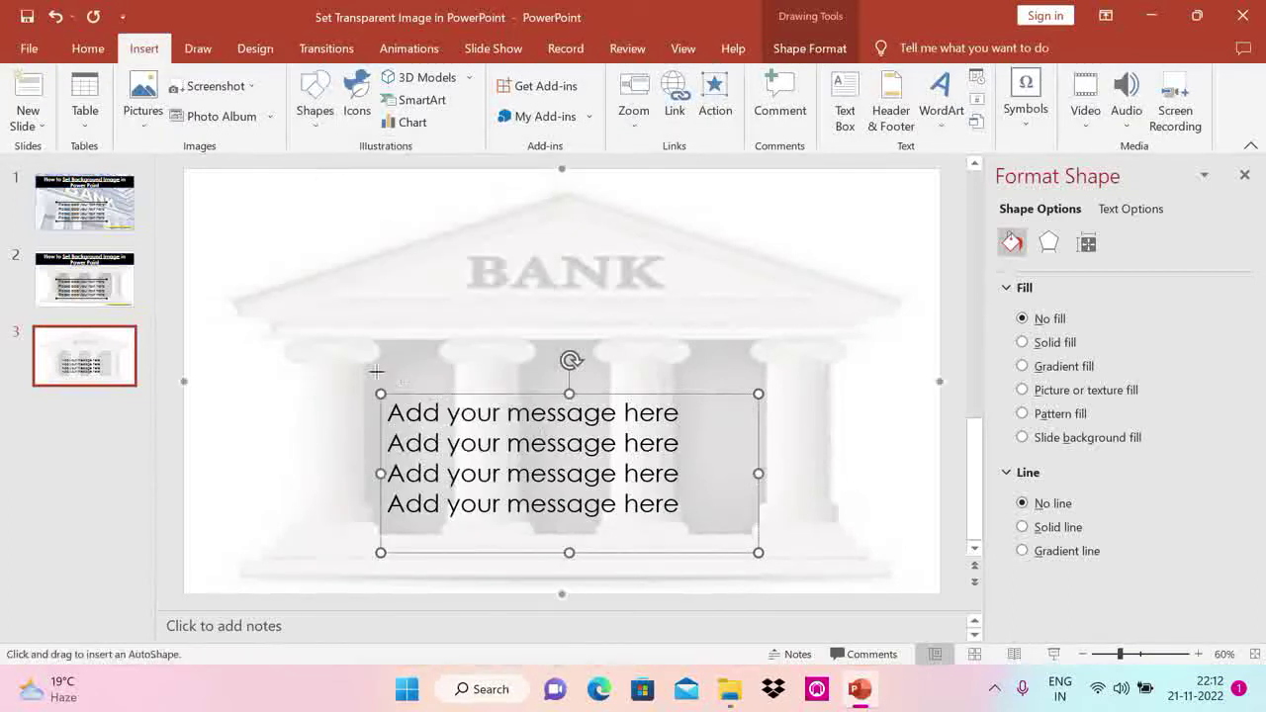
left_click_drag(368, 373, 771, 370)
left_click(542, 101)
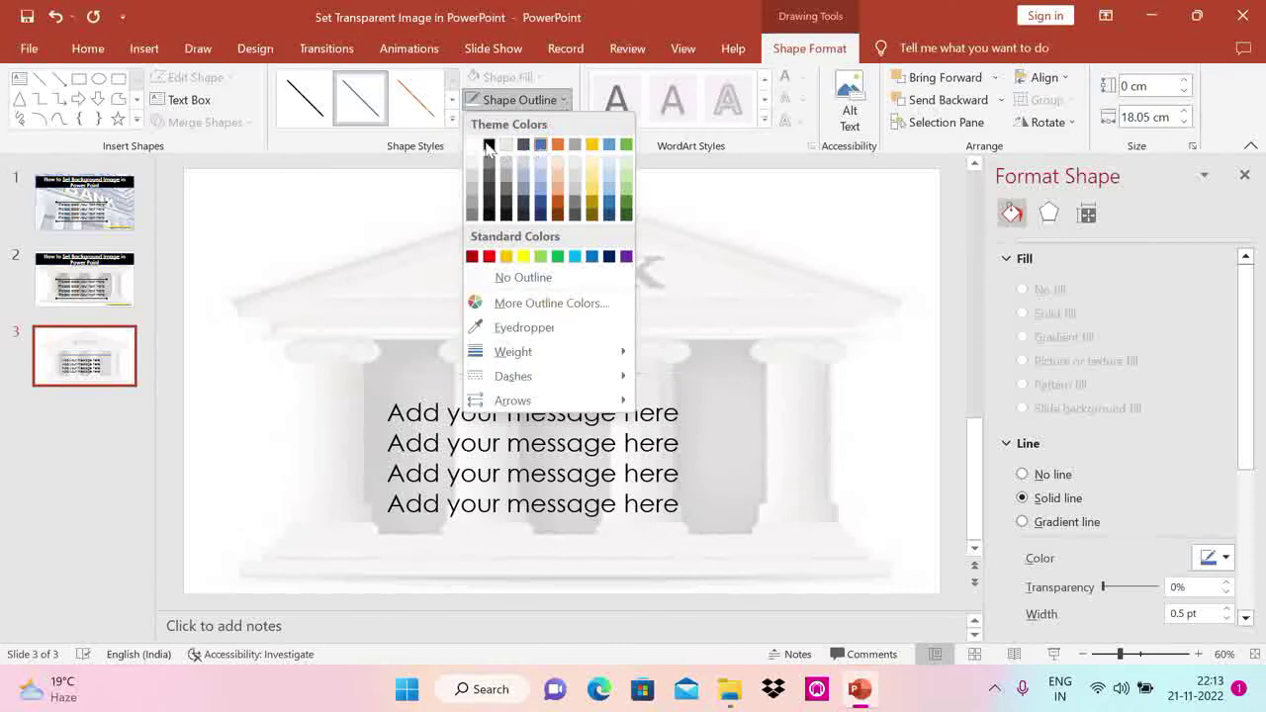
left_click(489, 144)
left_click(566, 102)
mouse_move(514, 351)
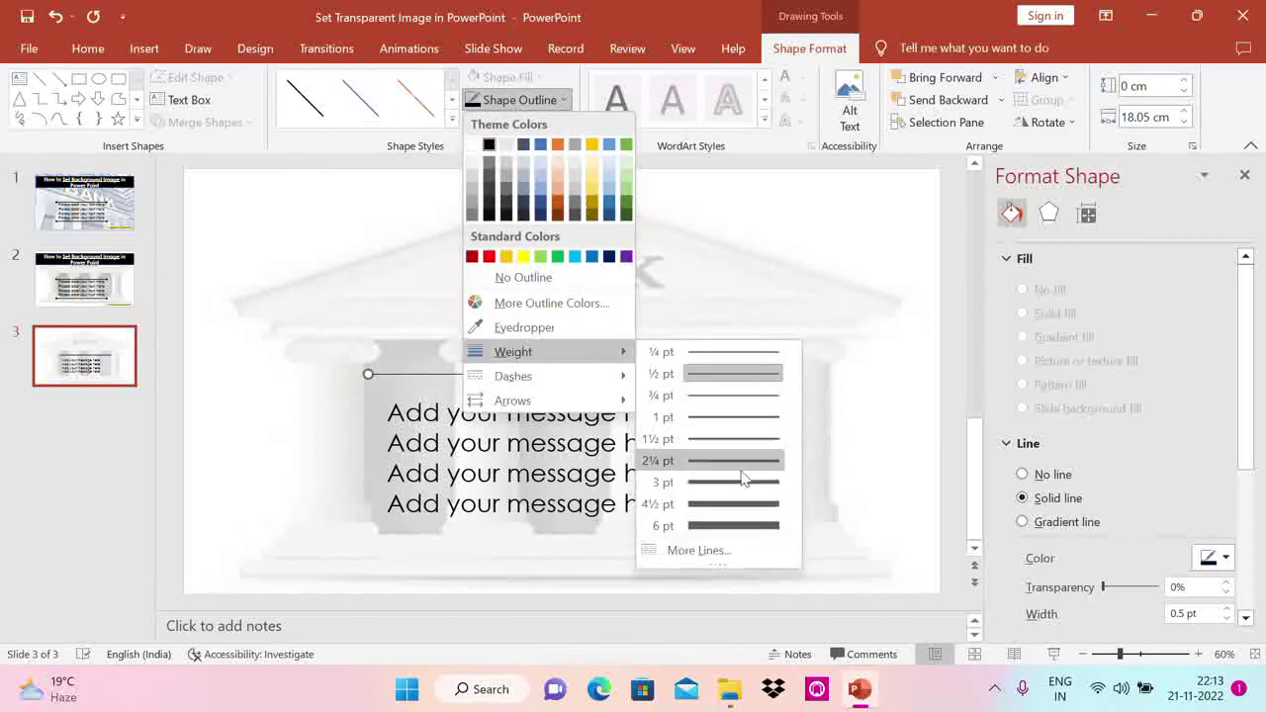
left_click(717, 505)
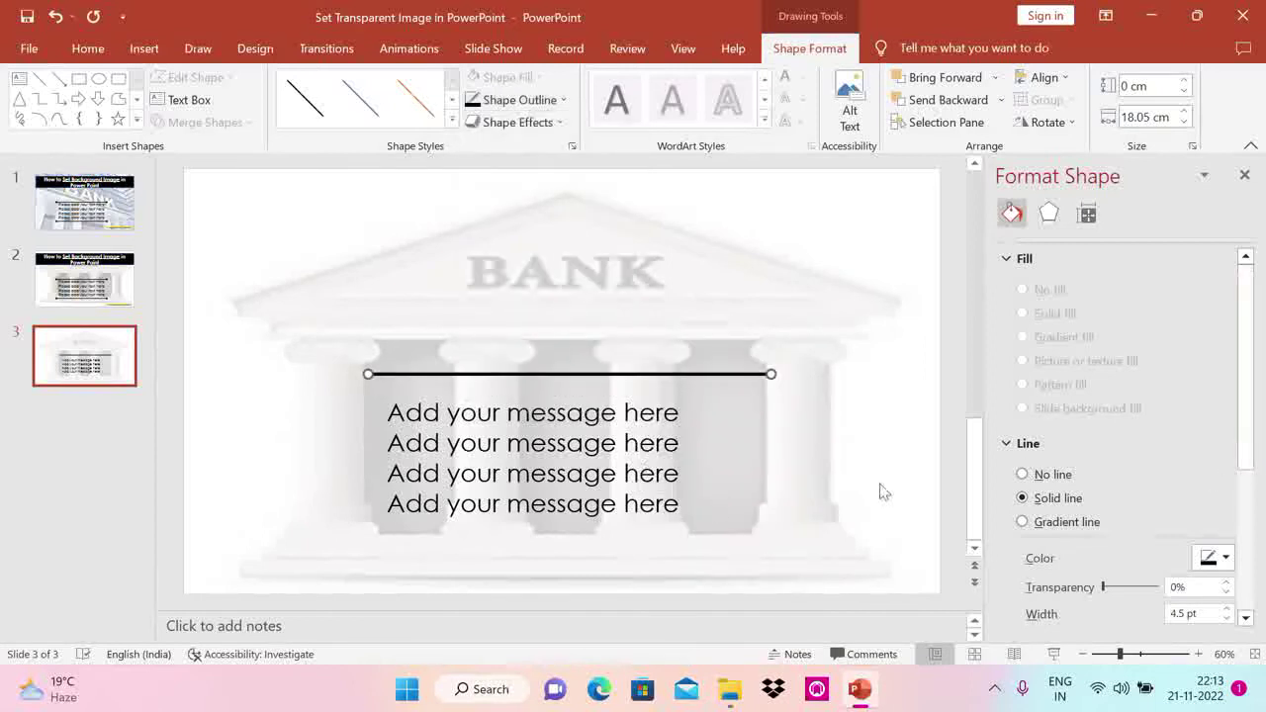
Give the line round oval arrowheads at both its begin and end
right_click(767, 372)
left_click(826, 622)
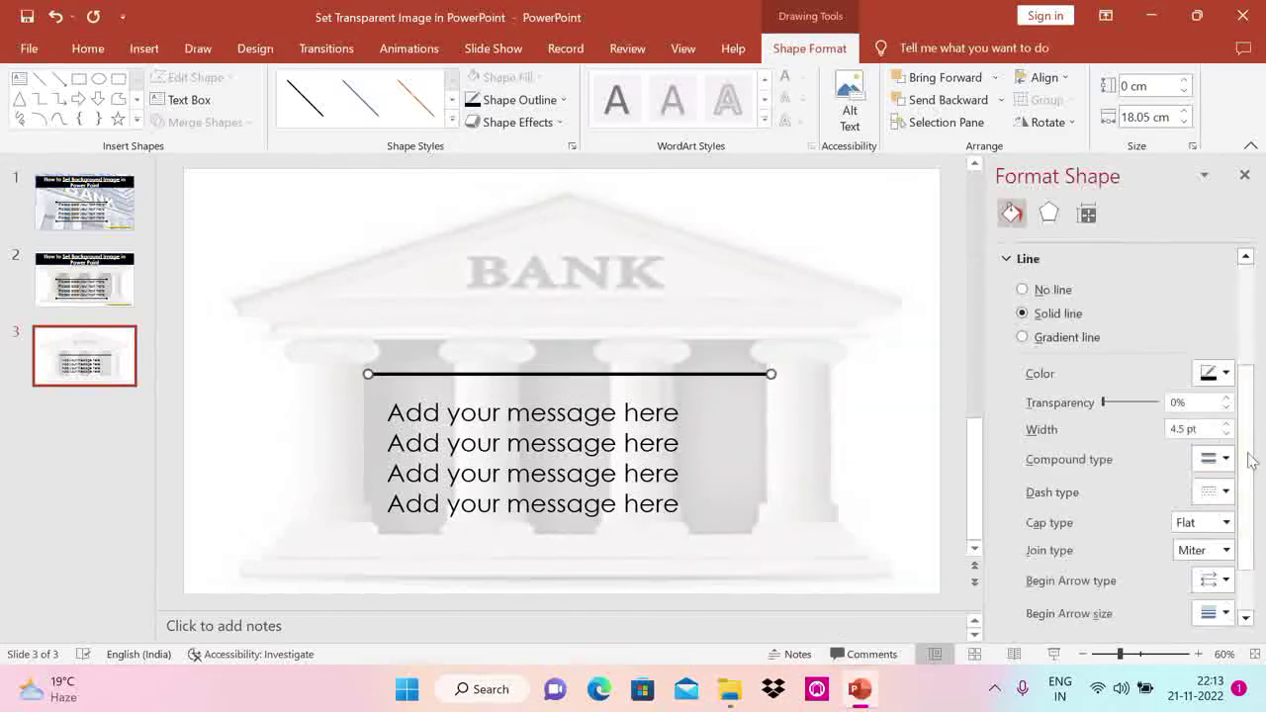
scroll(1250, 467, "down", 2)
left_click(1224, 508)
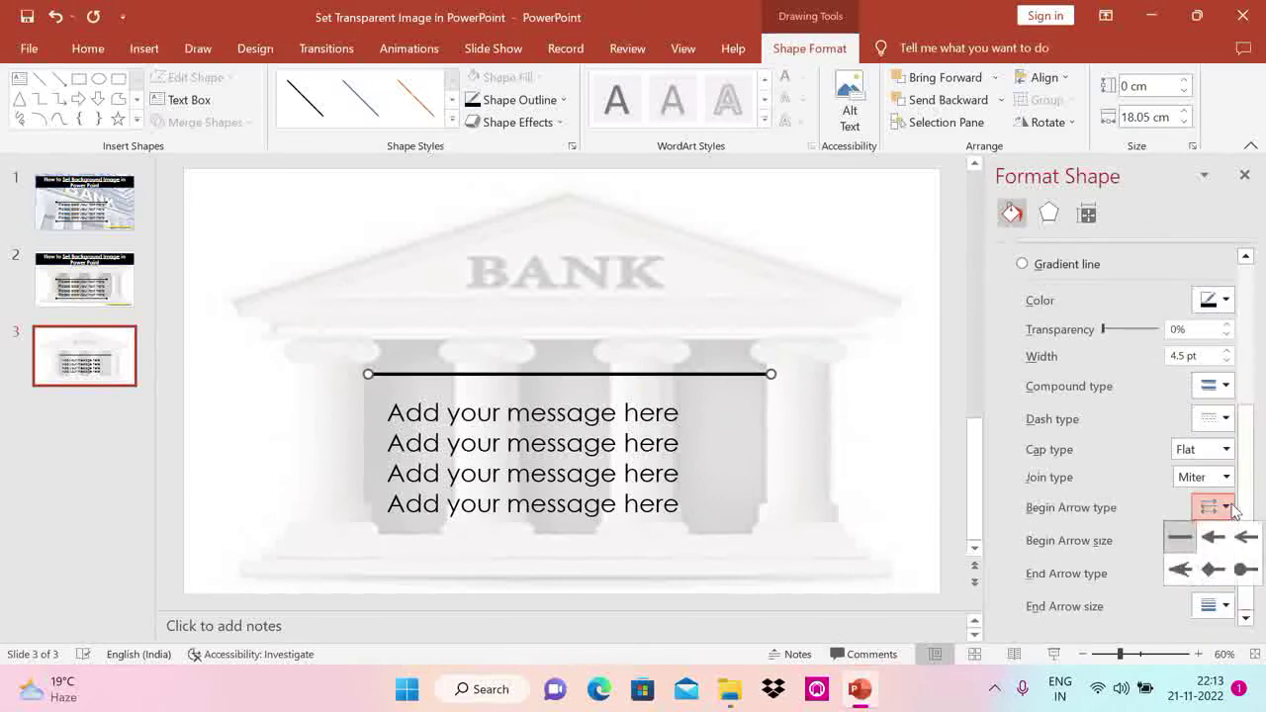
left_click(1245, 576)
left_click(1225, 574)
left_click(1254, 638)
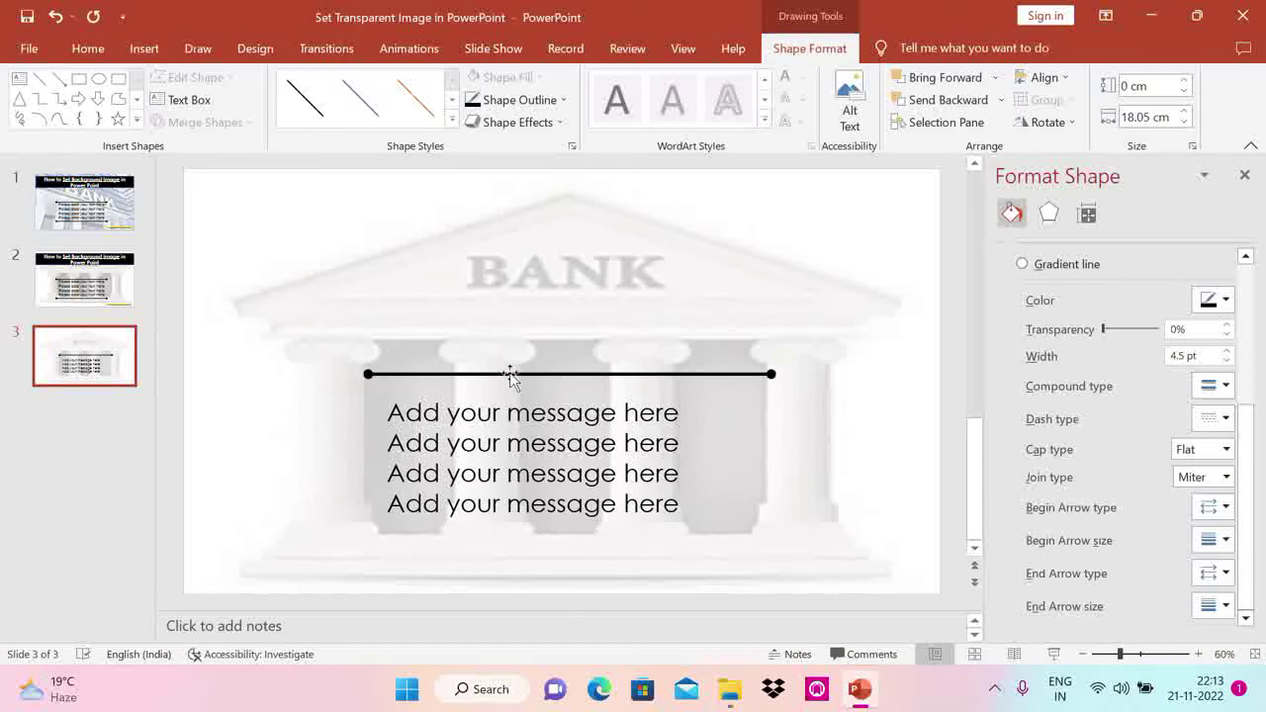
Shorten the line and nudge it left and down toward the message
left_click_drag(509, 375, 509, 383)
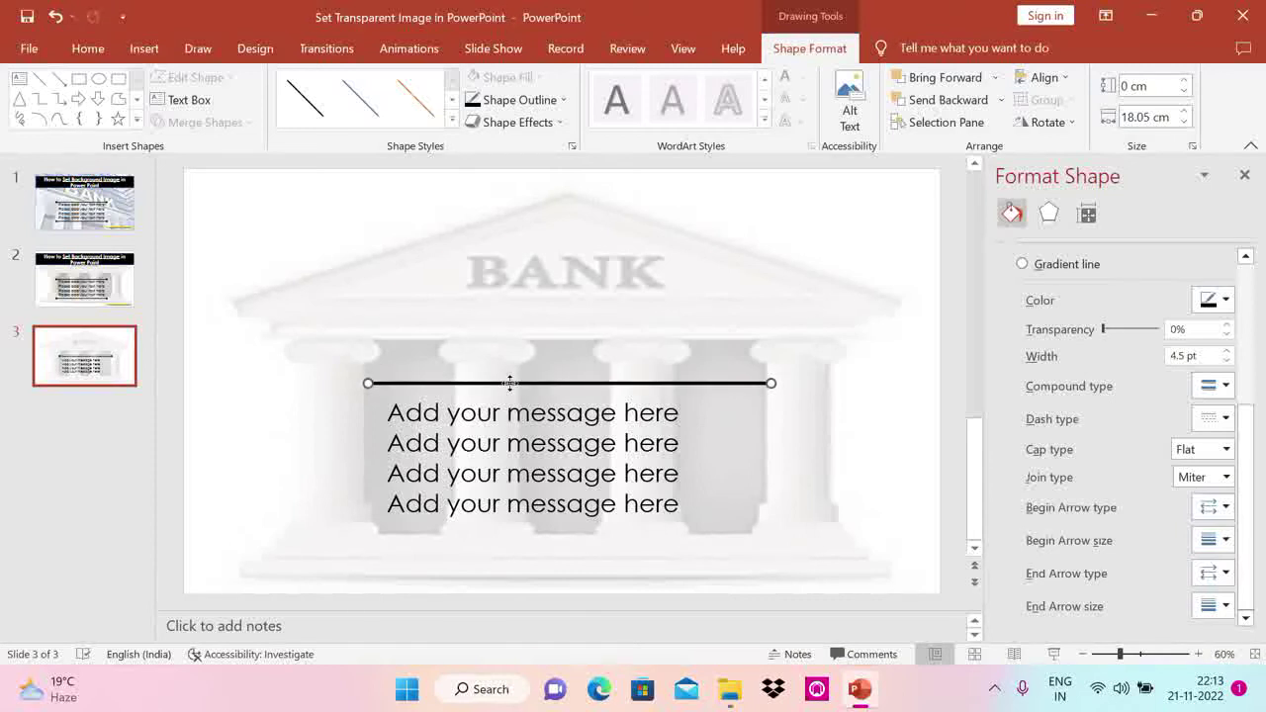
key("shift+Left")
key("shift+Left")
key("shift+Left")
key("shift+Left")
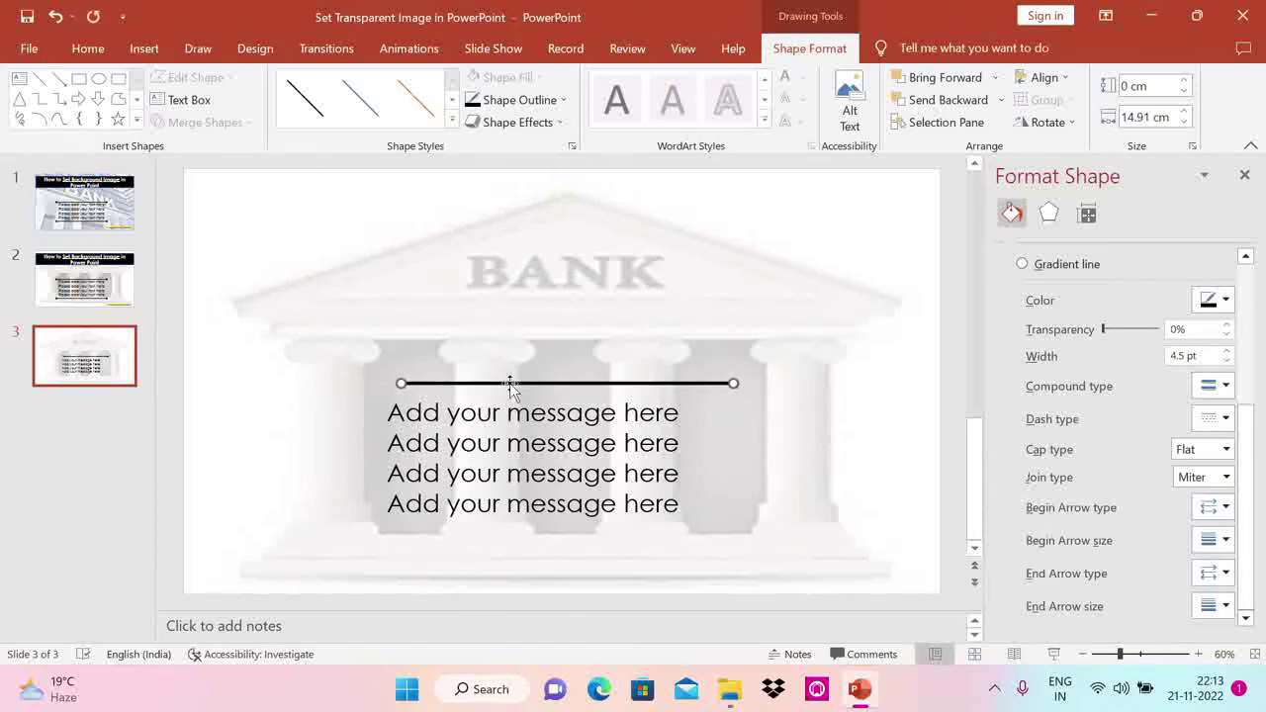
key("Left")
key("Left")
key("Left")
key("Left")
key("Left")
key("Down")
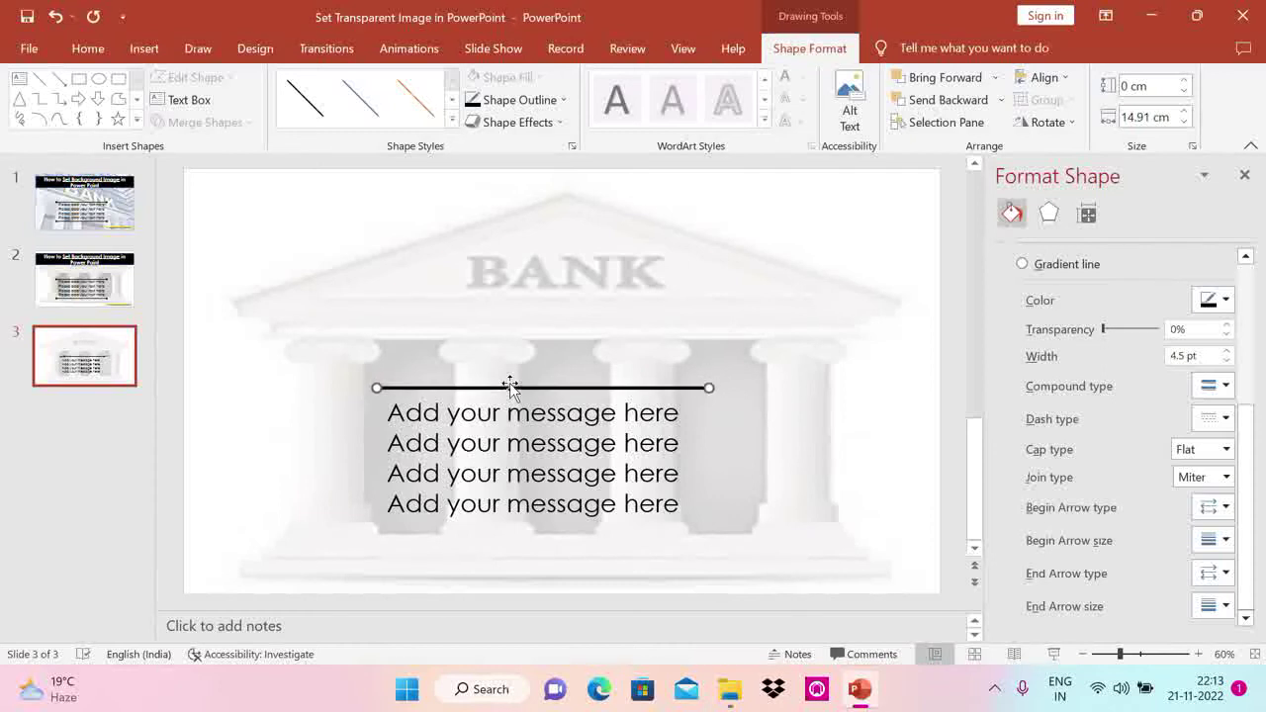
key("Down")
key("Down")
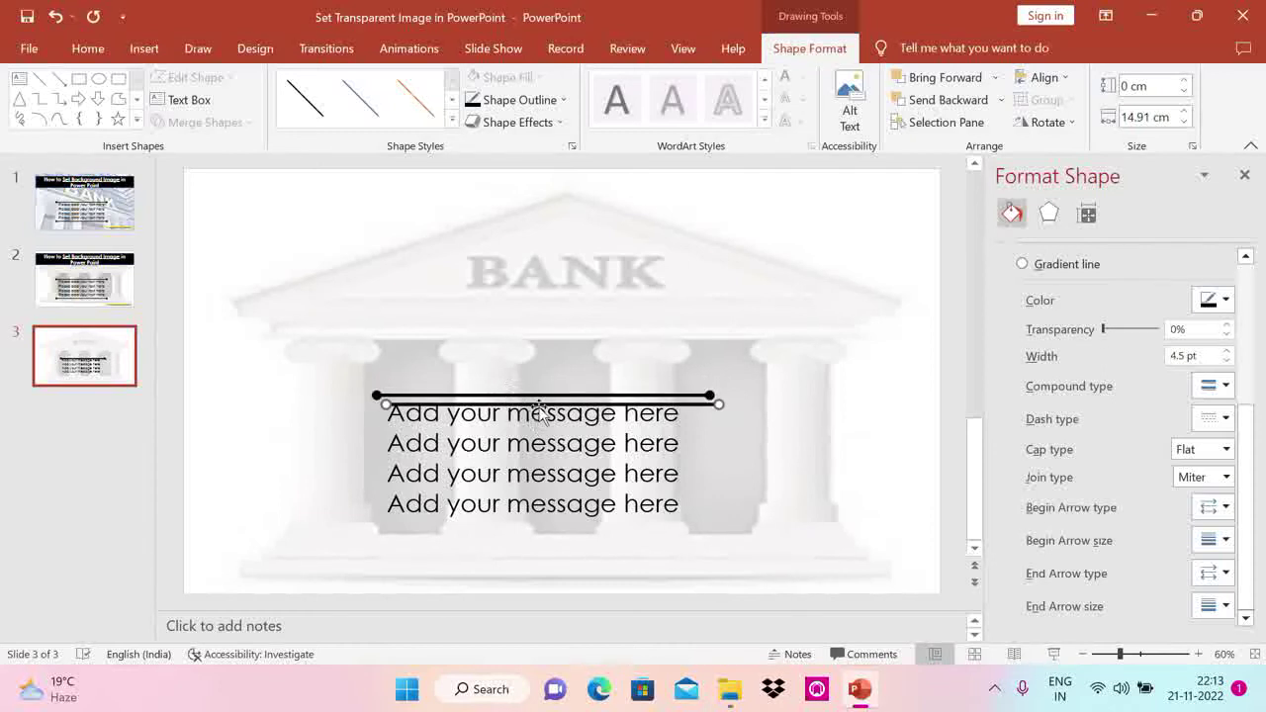
Copy the line below the message and nudge the text box right between them
left_click_drag(524, 396, 527, 534)
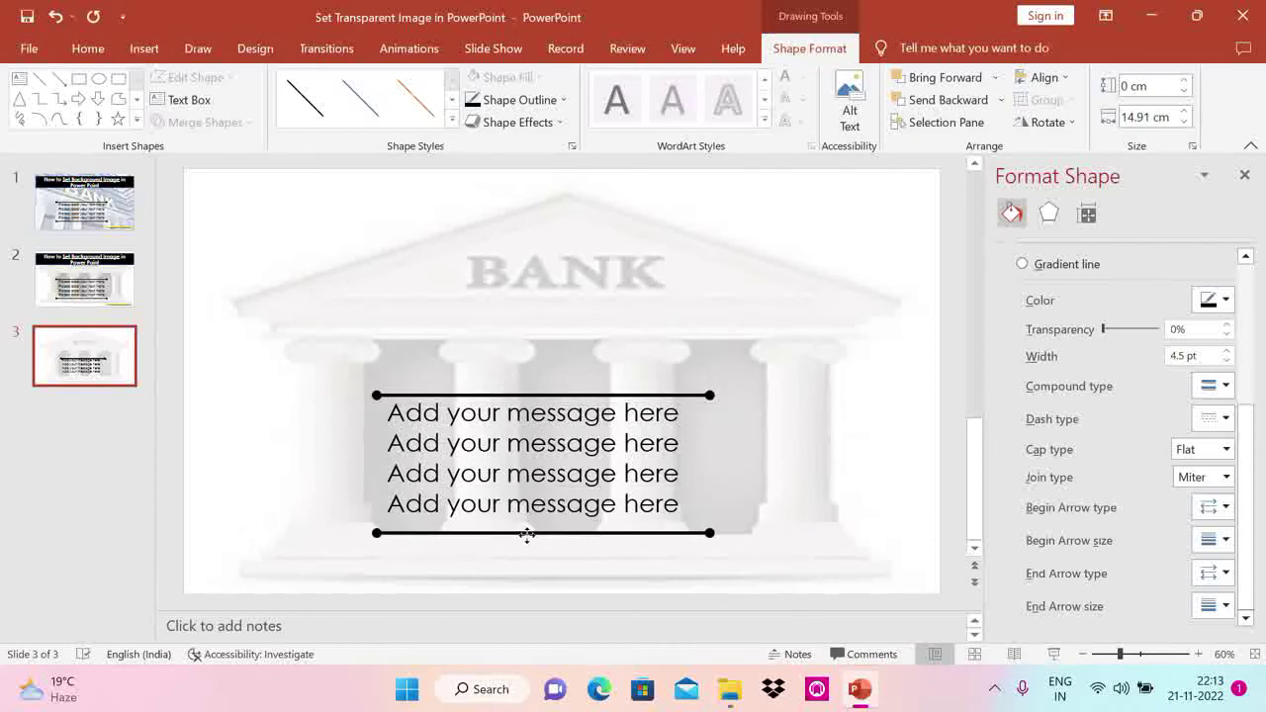
left_click(545, 438)
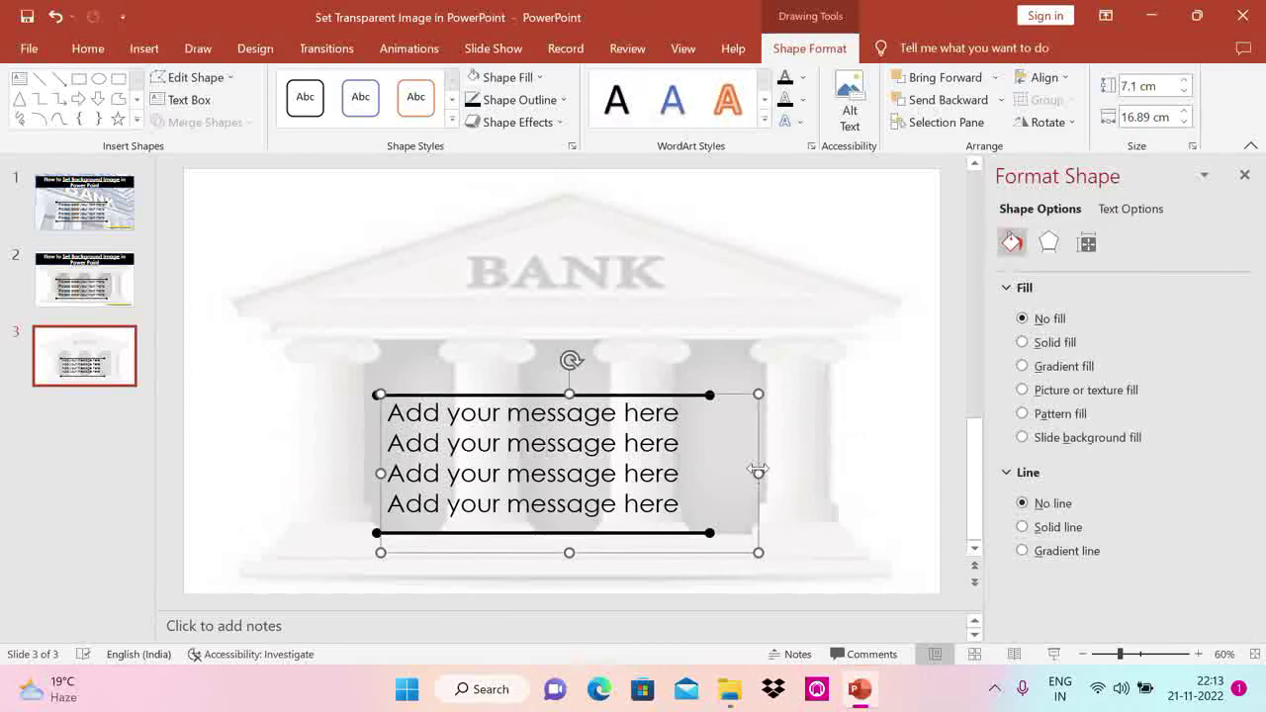
key("Right")
key("Right")
key("Right")
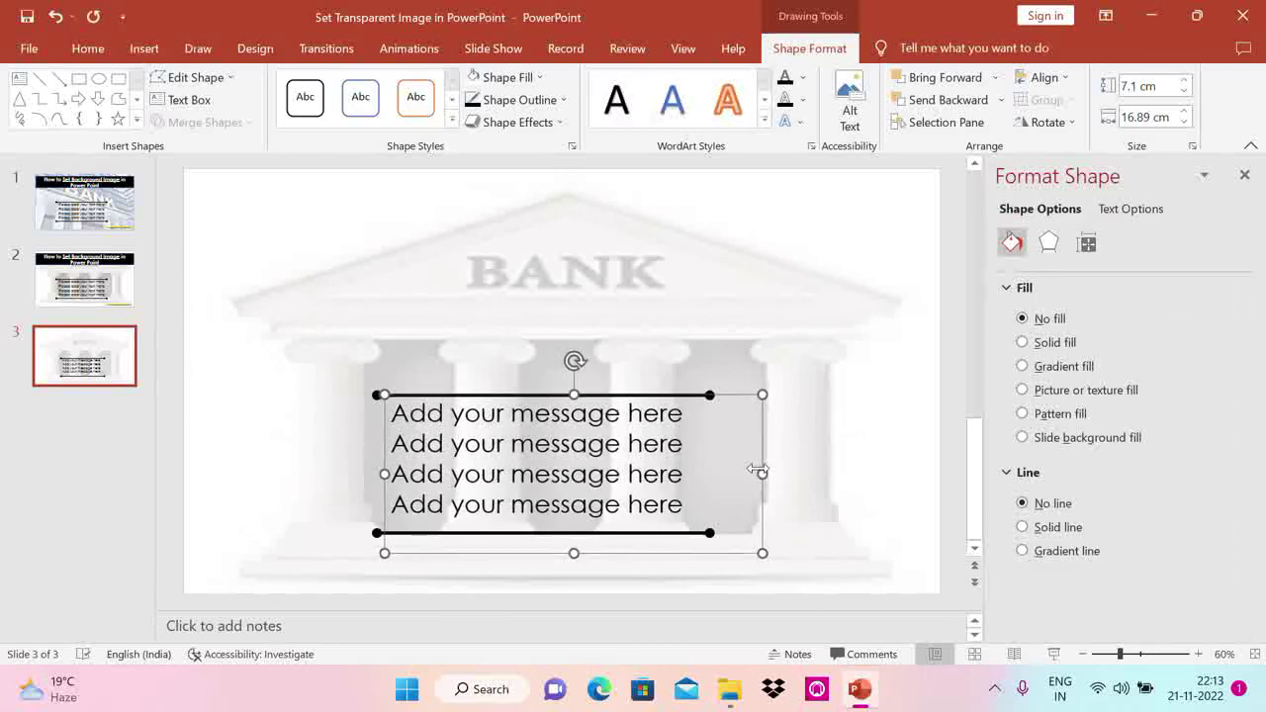